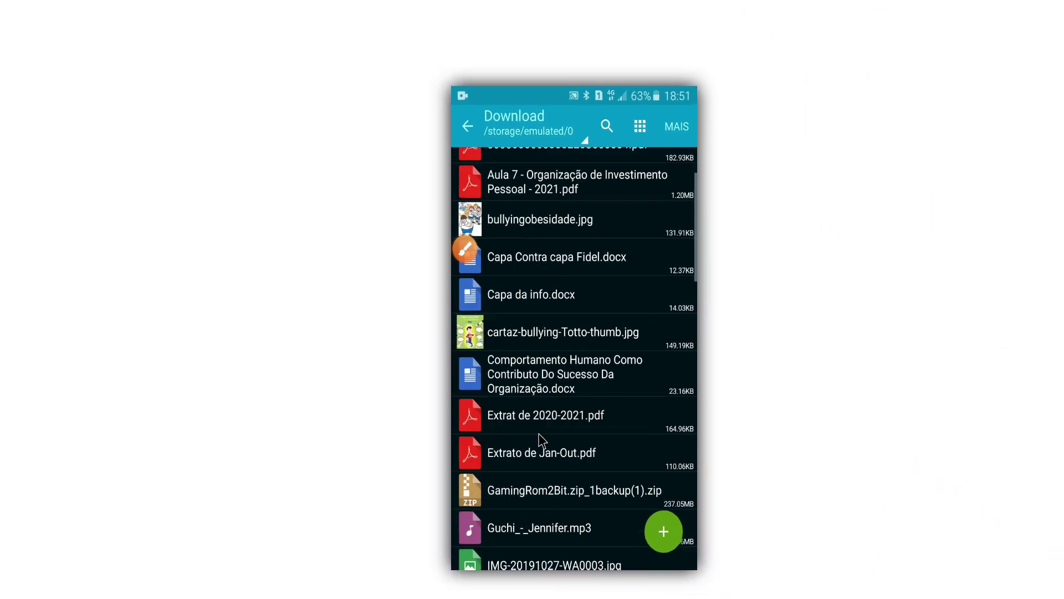
scroll(538, 434, down, 15)
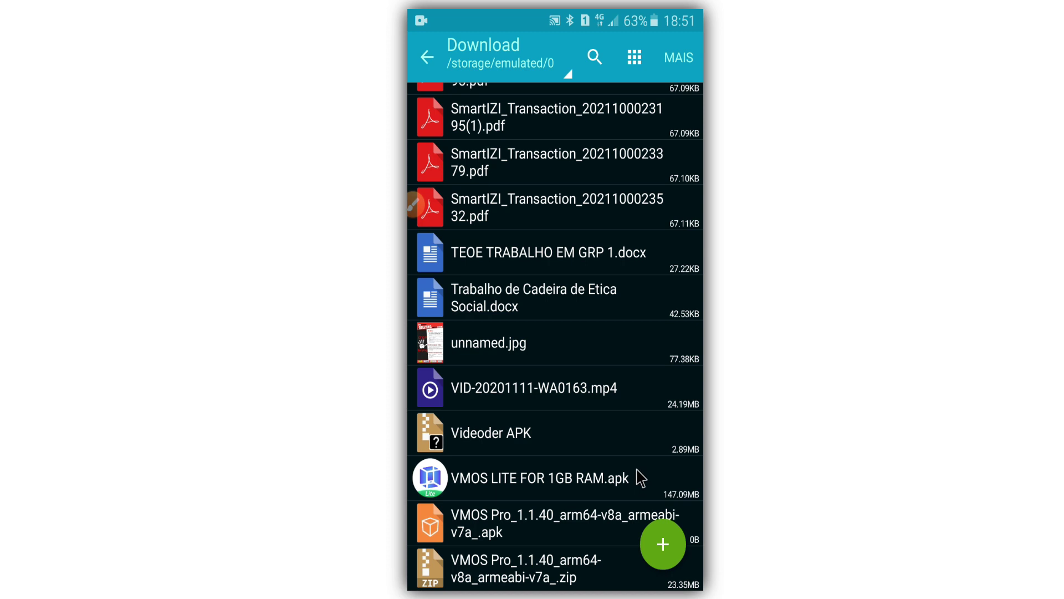
Scroll to VMOS LITE FOR 1GB RAM.apk in Download, then back out of ZArchiver to the home screen
right_click(637, 476)
right_click(567, 395)
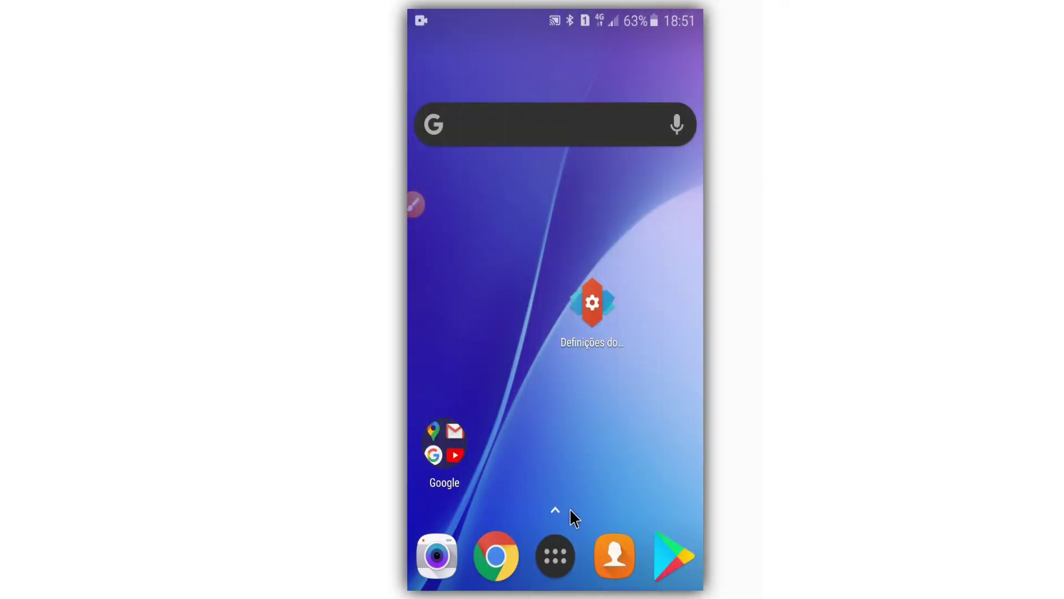
Open the app drawer, scroll through the installed apps, and return to the home screen
click(552, 552)
scroll(506, 266, up, 3)
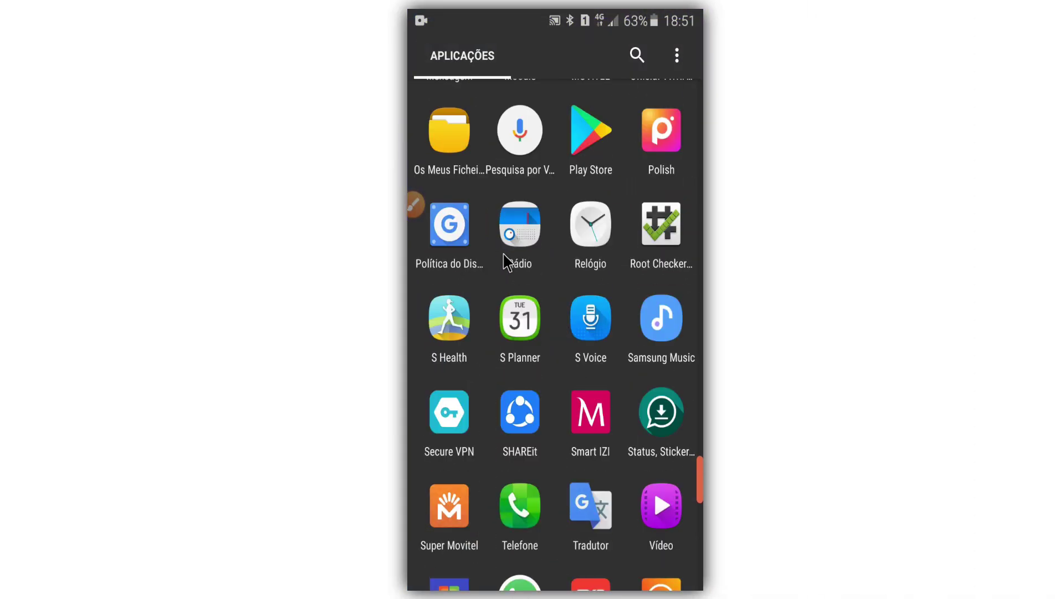
scroll(529, 252, down, 3)
scroll(530, 252, up, 5)
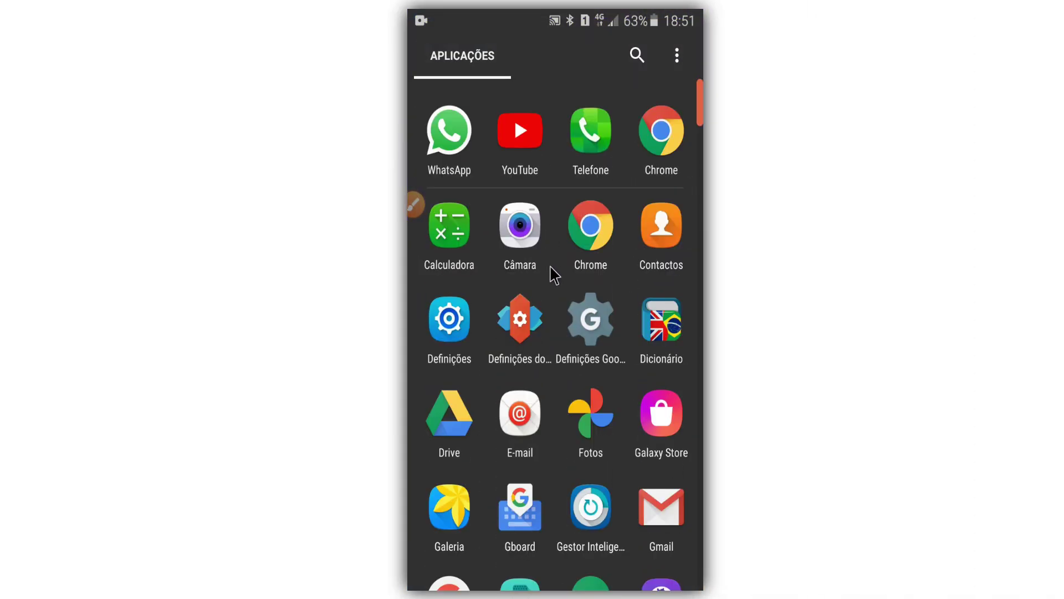
drag(554, 275, 590, 441)
click(550, 557)
right_click(644, 242)
Reopen the app drawer several times and scroll through it to find Definições
click(549, 560)
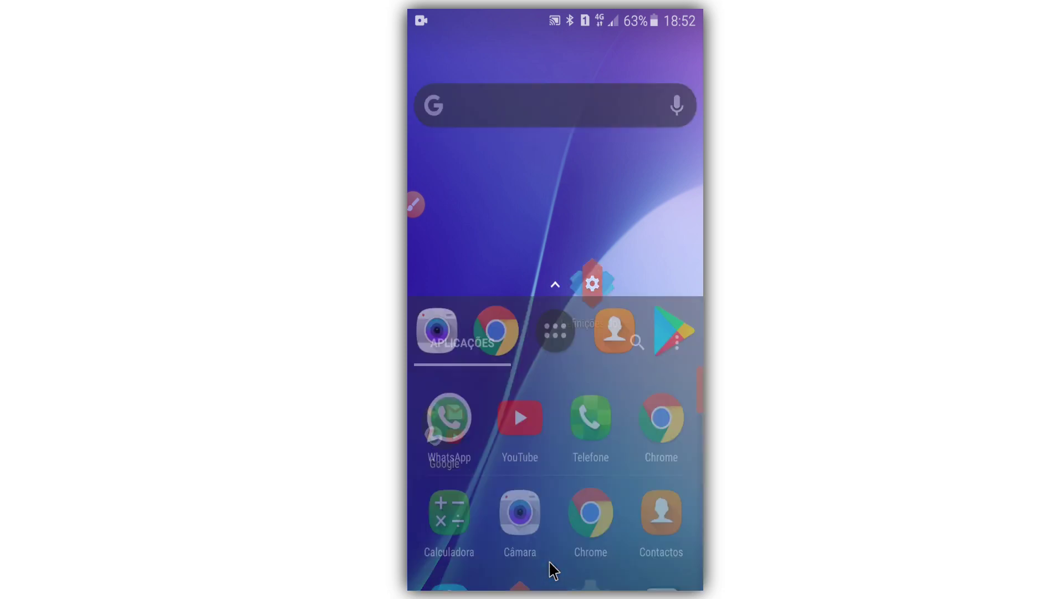
scroll(541, 255, down, 10)
scroll(550, 260, up, 10)
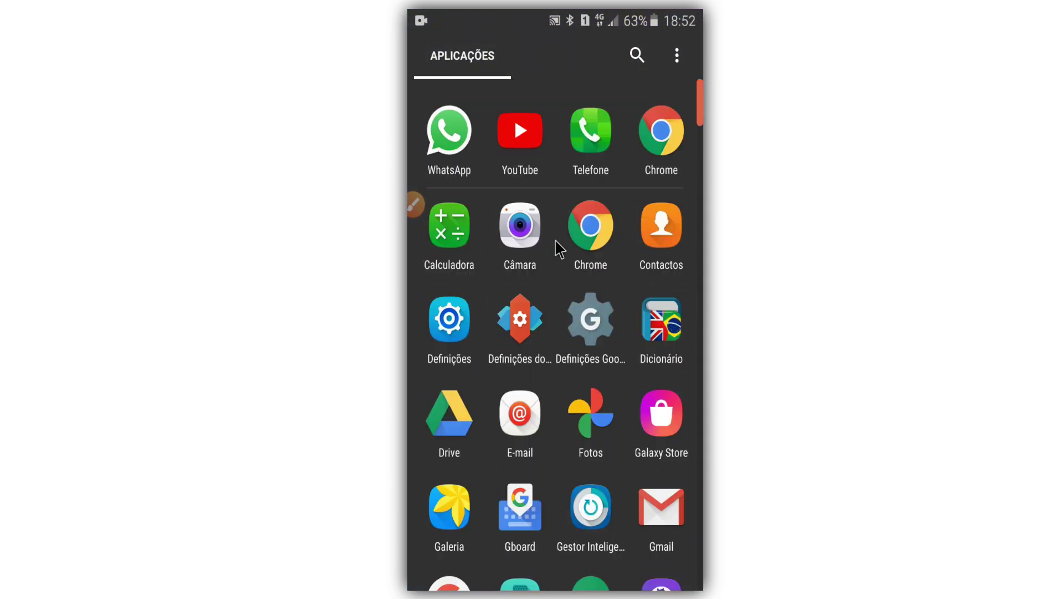
right_click(556, 249)
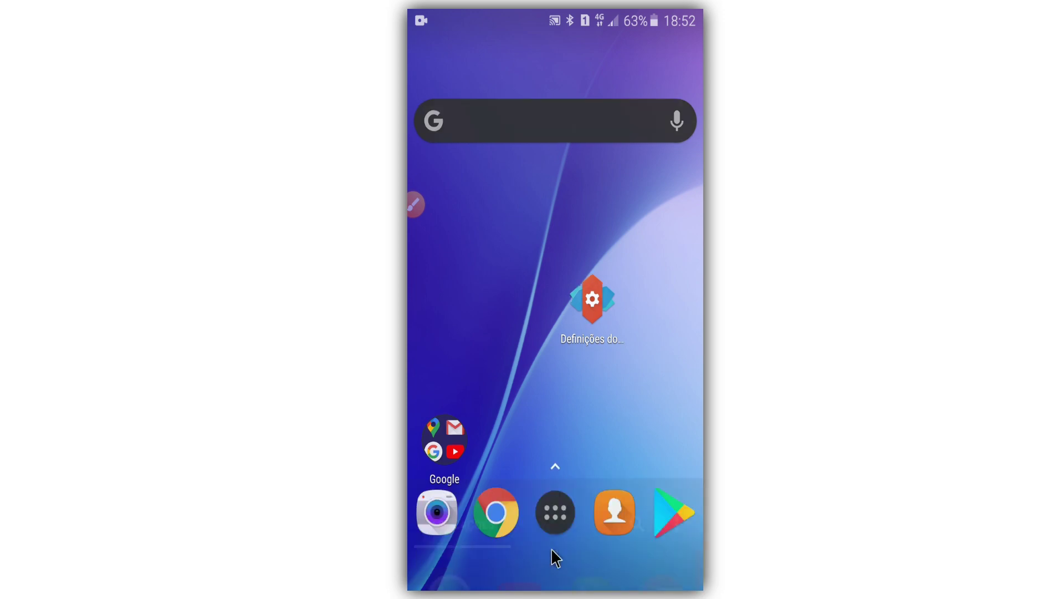
click(554, 551)
scroll(576, 377, down, 10)
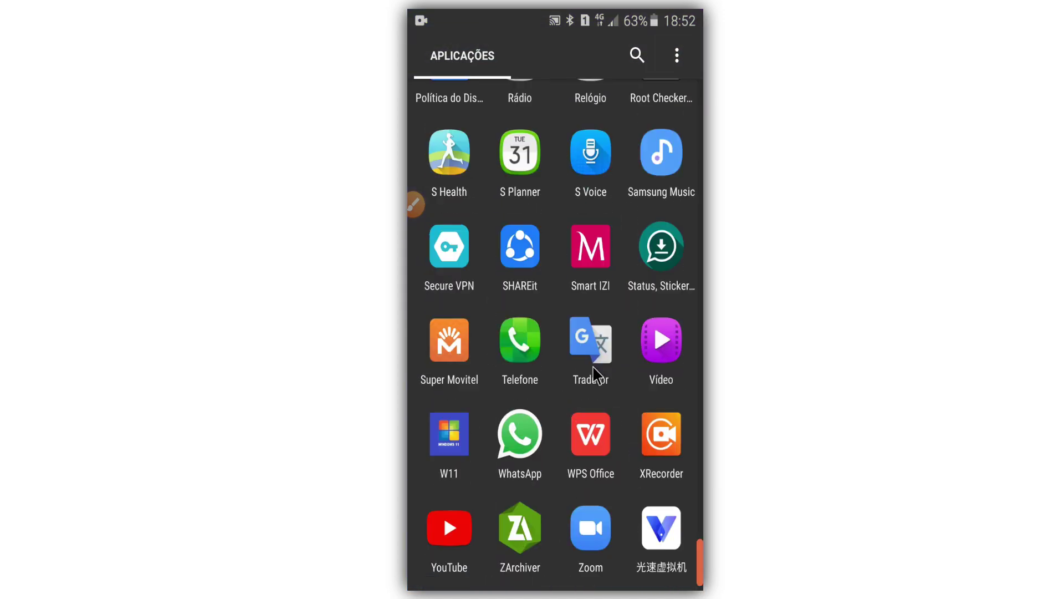
scroll(591, 363, up, 10)
right_click(591, 358)
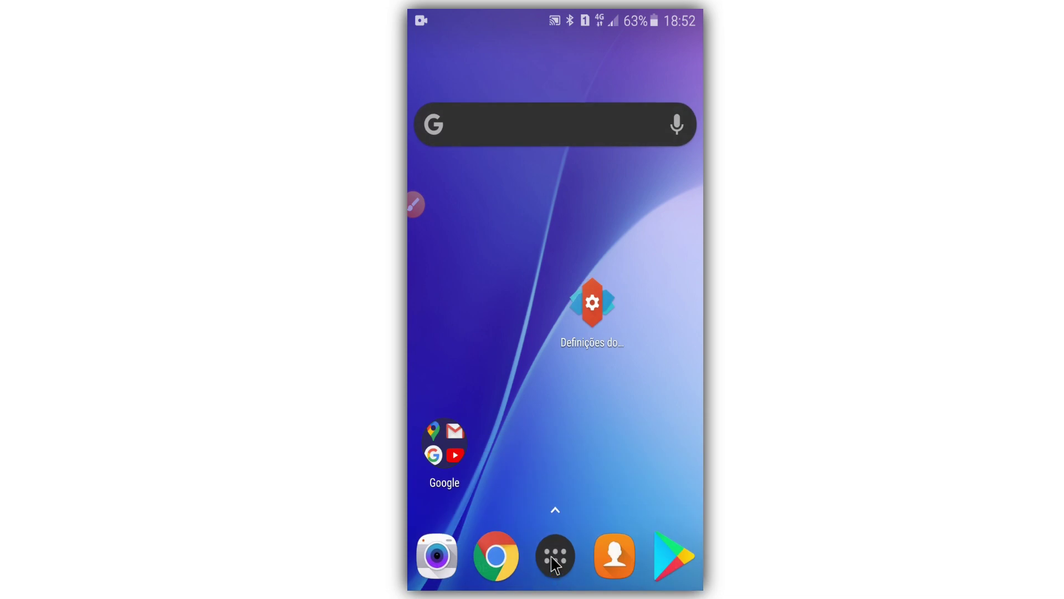
click(555, 556)
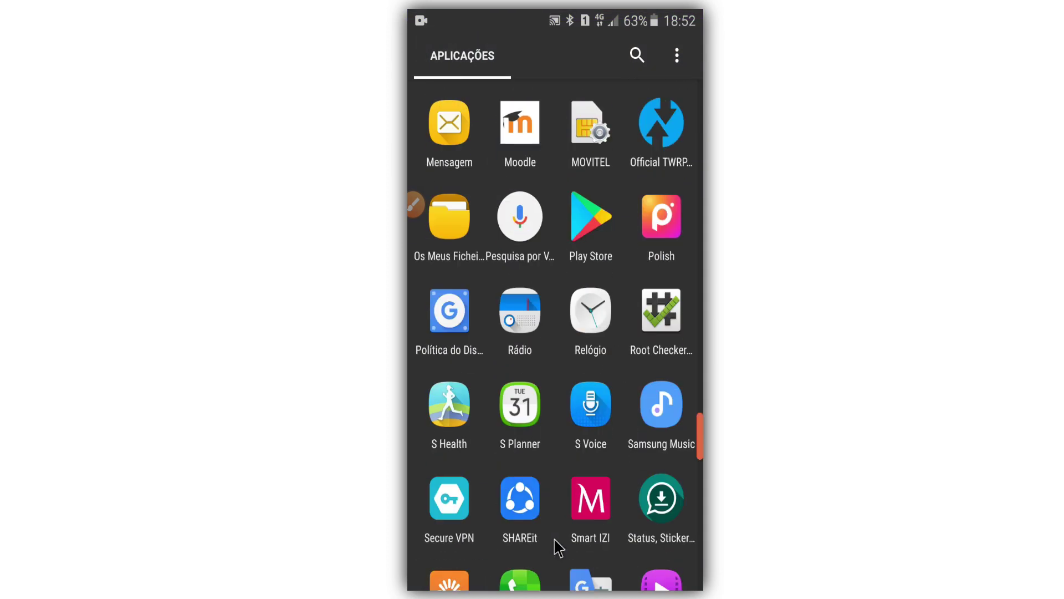
scroll(553, 546, down, 5)
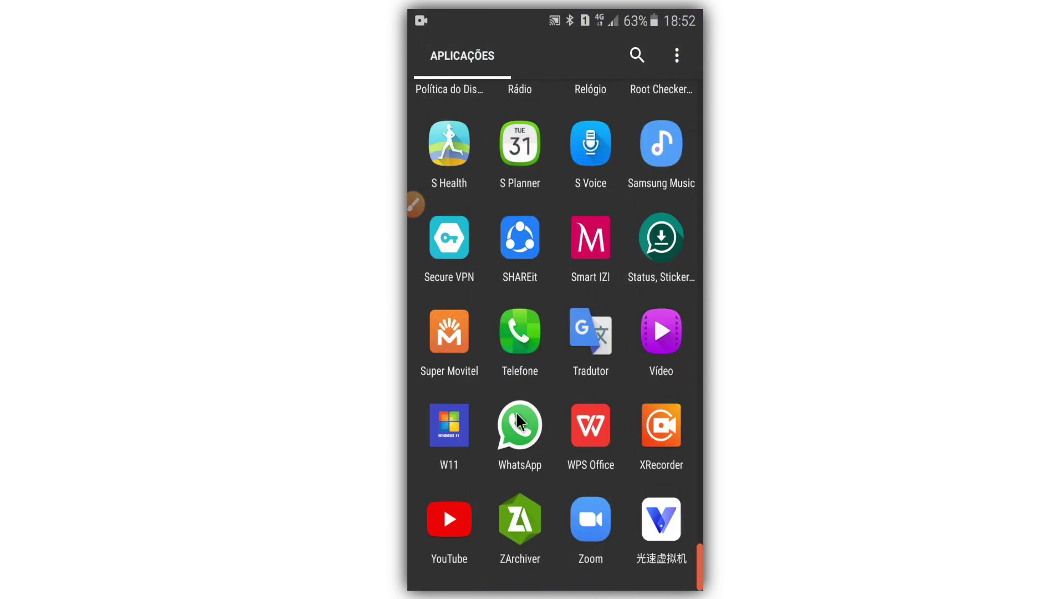
scroll(536, 370, up, 10)
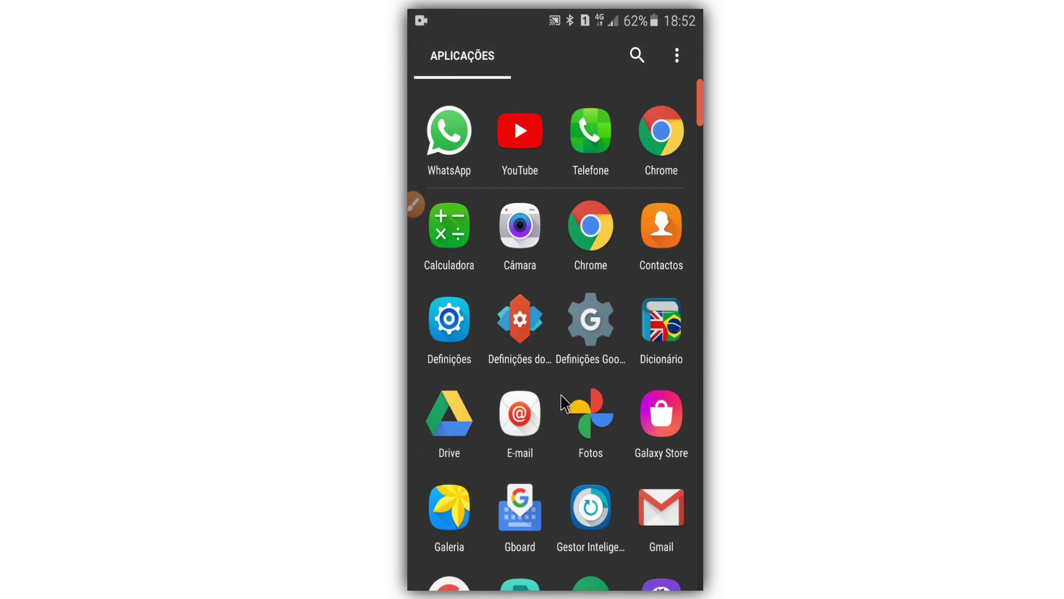
Launch Definições and go to Acerca do dispositivo > Info software
click(460, 327)
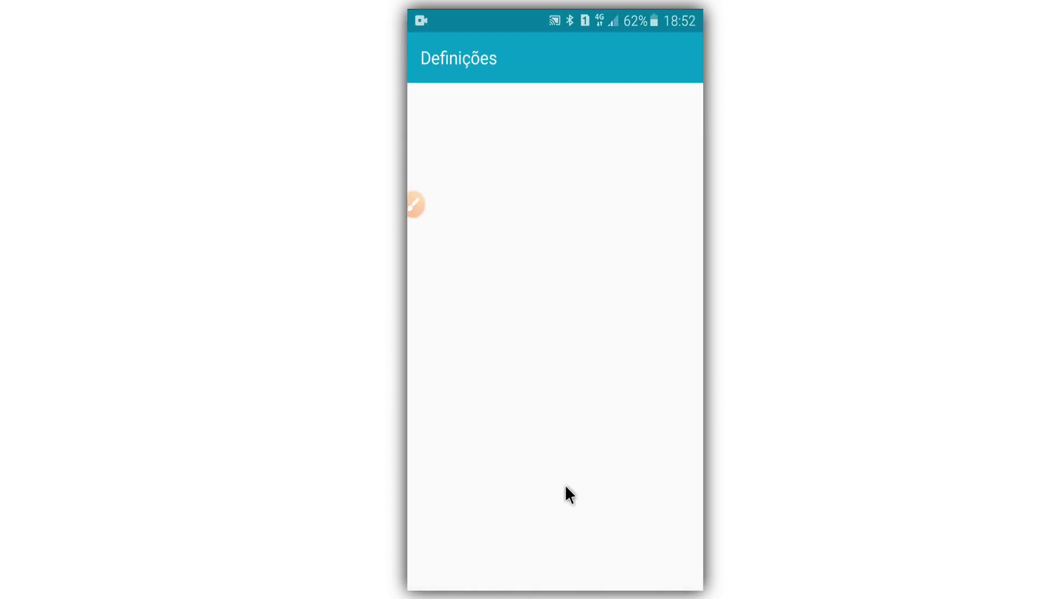
scroll(583, 457, down, 10)
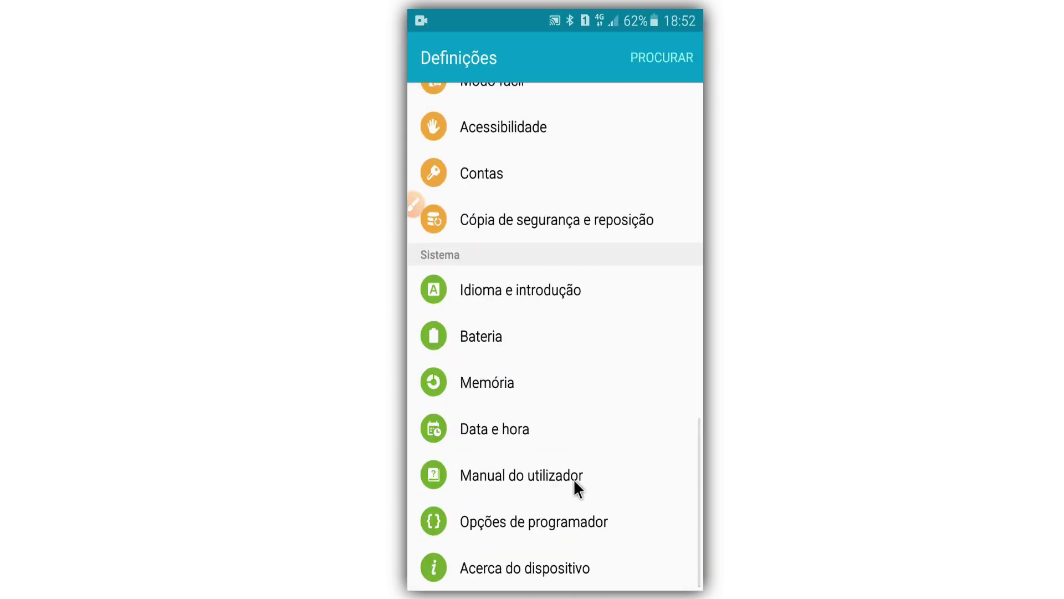
click(564, 553)
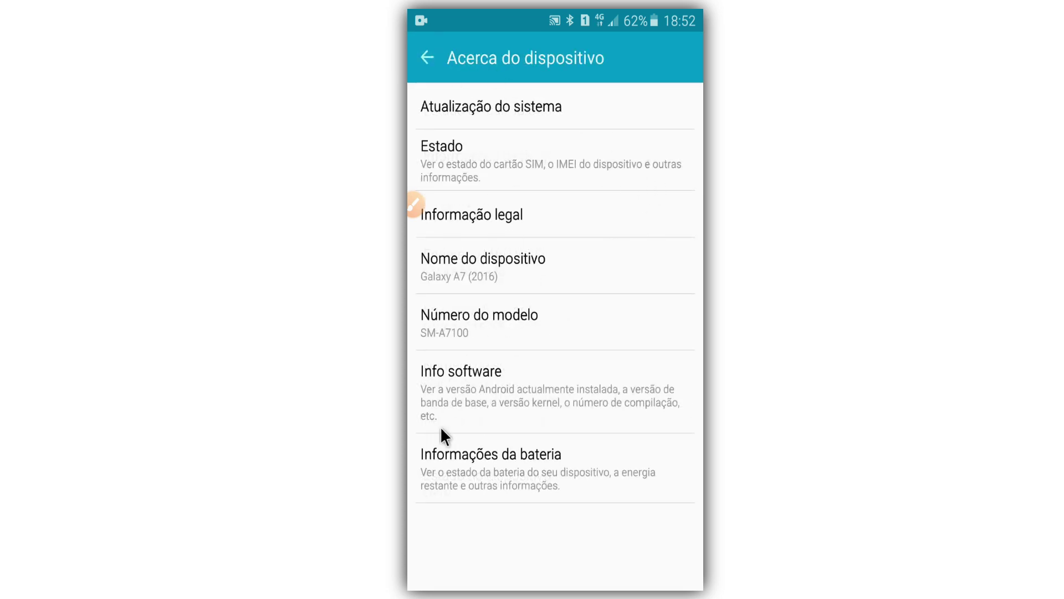
click(544, 399)
Tap N.º de compilação repeatedly to confirm developer mode is on, then return to the main list
drag(554, 399, 606, 280)
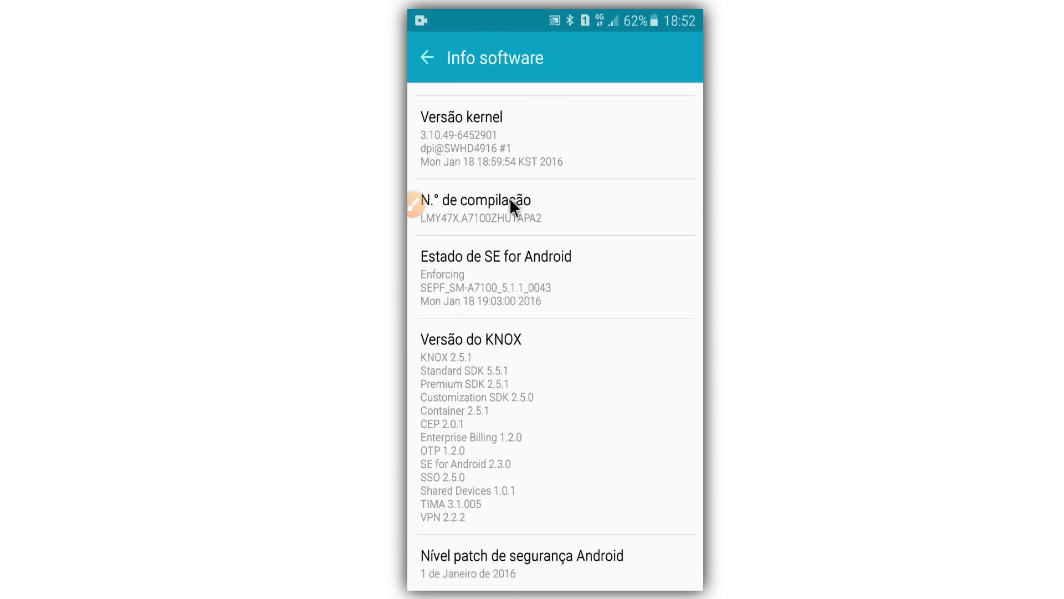
click(573, 201)
click(574, 200)
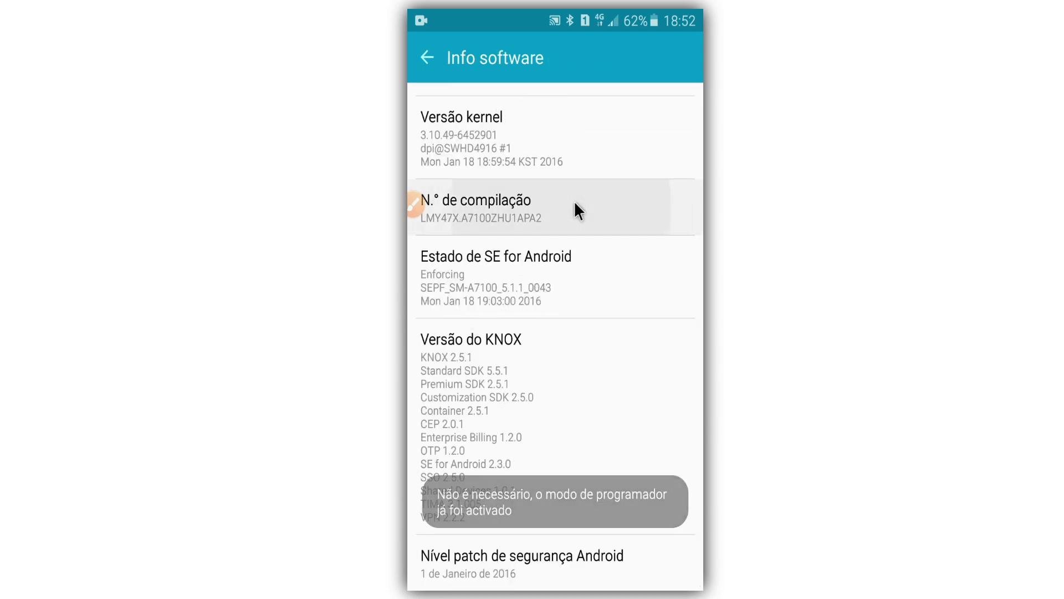
click(577, 205)
right_click(578, 344)
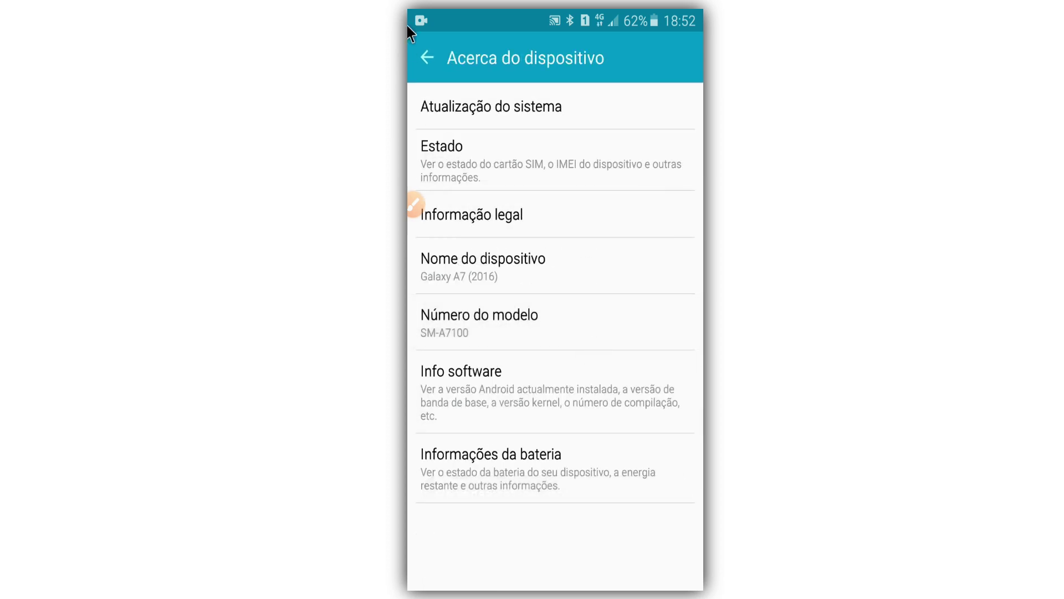
click(419, 50)
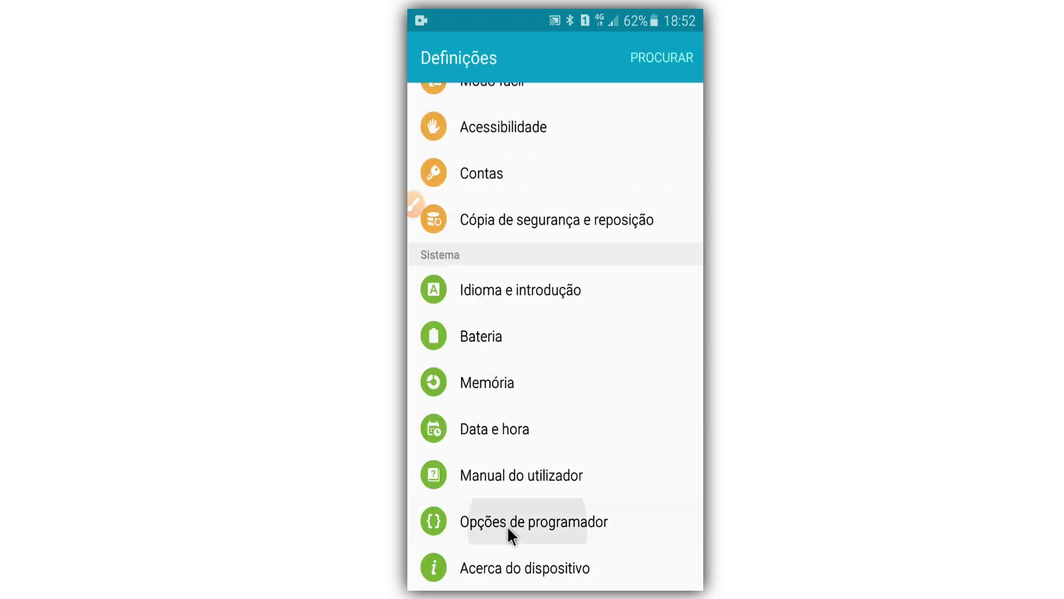
Turn on and confirm Depuração de USB in Opções de programador, then go home
click(507, 526)
scroll(601, 309, down, 1)
scroll(593, 288, down, 1)
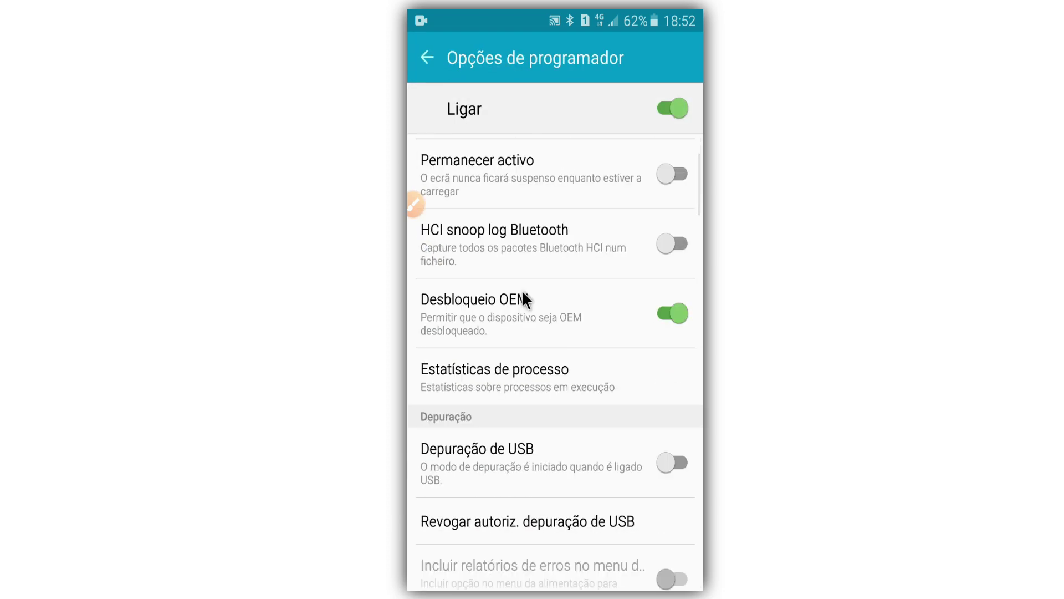
scroll(554, 283, down, 5)
scroll(581, 284, down, 3)
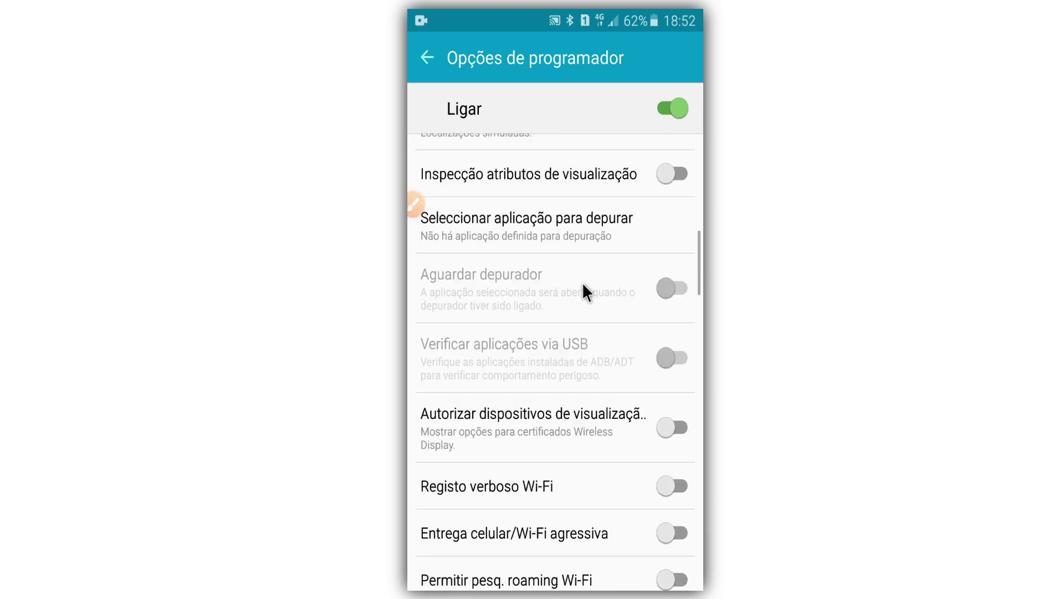
scroll(582, 282, up, 8)
scroll(587, 267, down, 3)
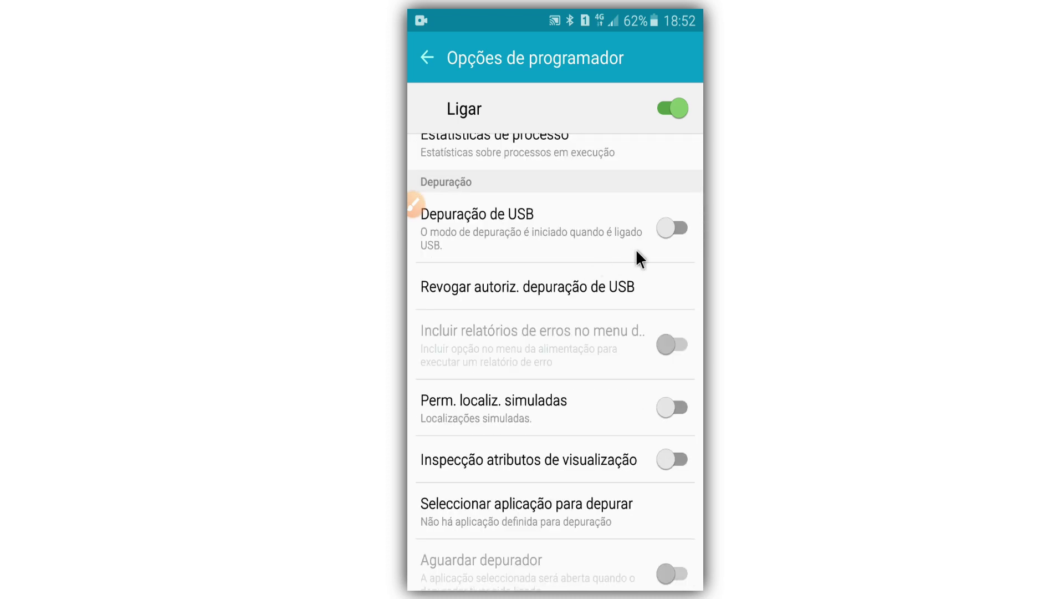
click(678, 228)
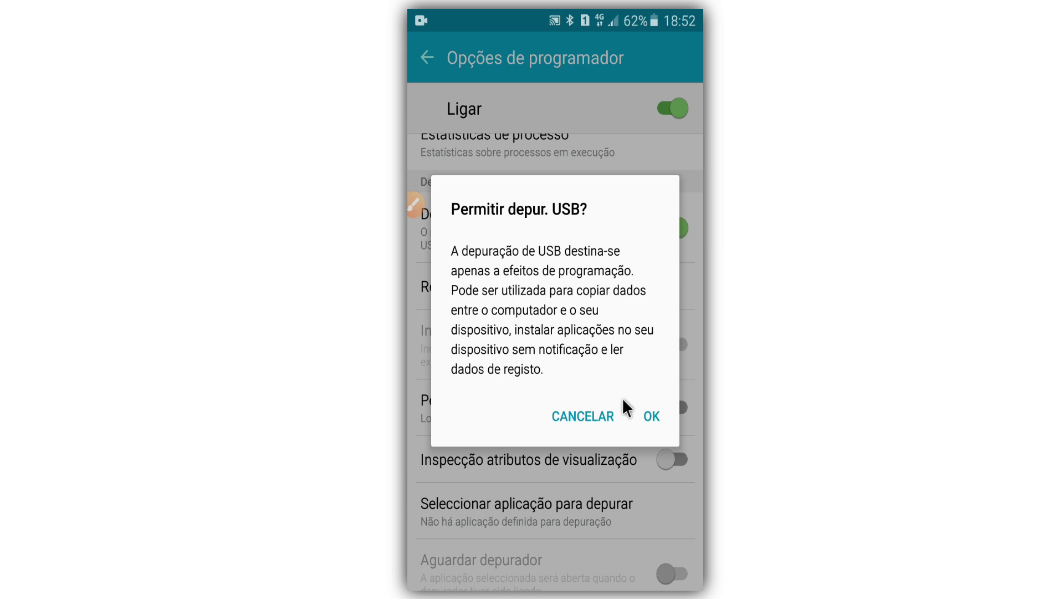
click(647, 413)
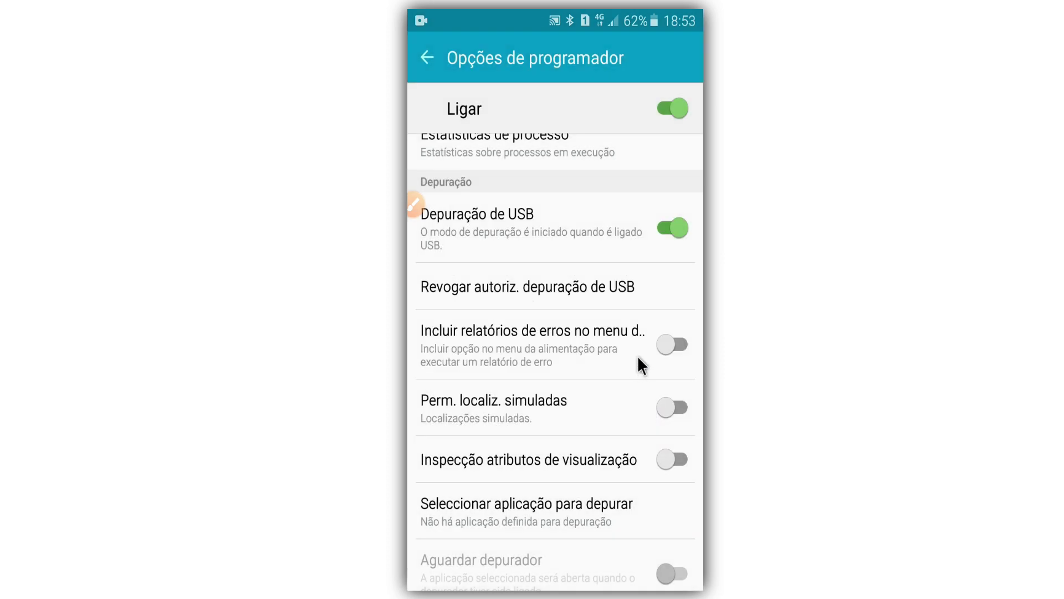
key(Escape)
key(Home)
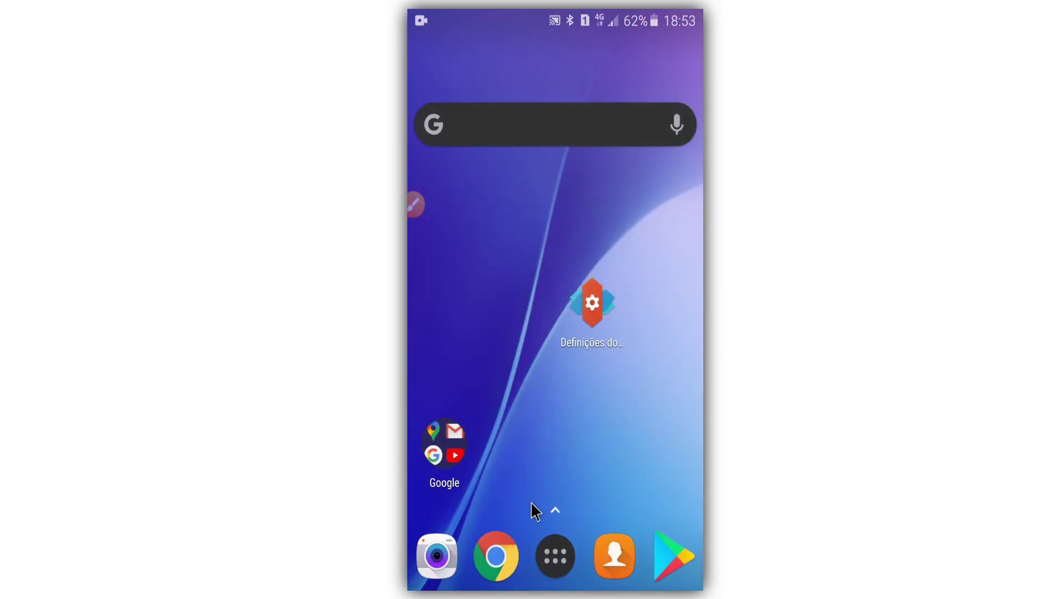
Find ZArchiver in the app drawer and launch it
click(555, 554)
scroll(634, 418, down, 8)
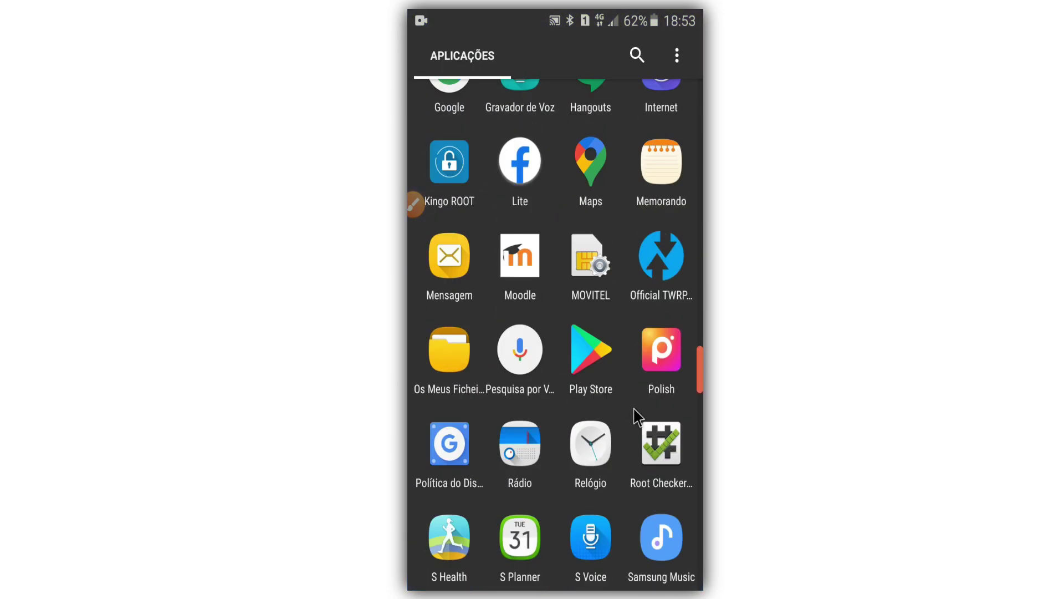
scroll(642, 410, up, 8)
scroll(640, 403, down, 10)
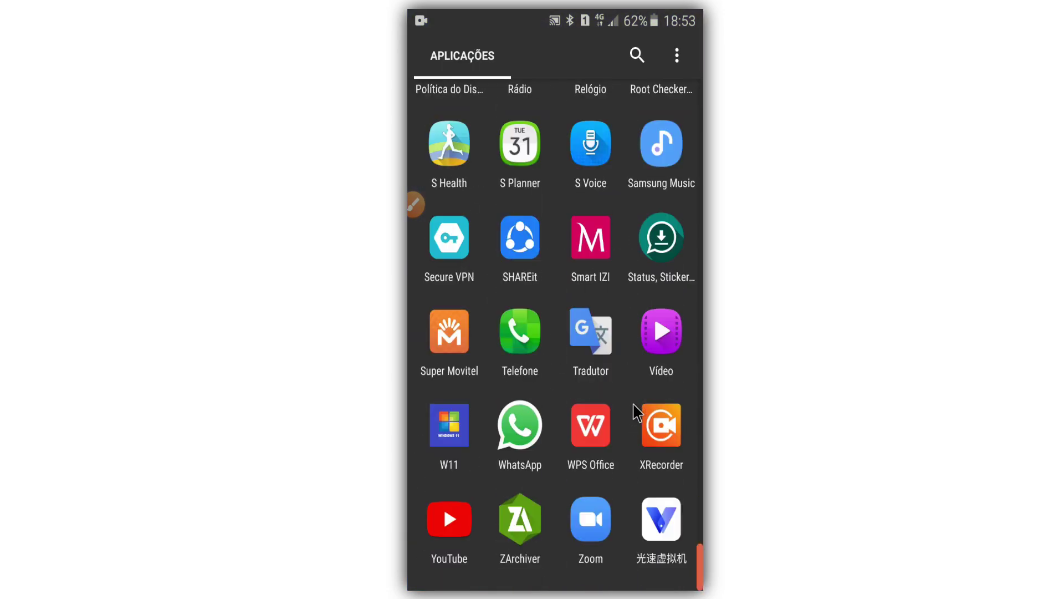
scroll(637, 413, up, 5)
scroll(635, 412, up, 5)
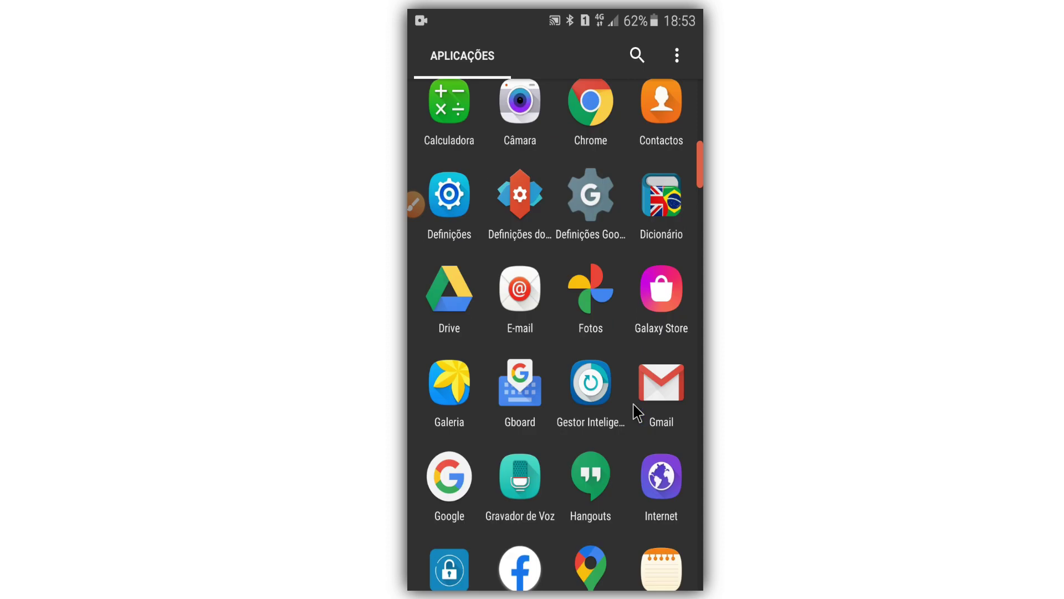
scroll(637, 412, down, 6)
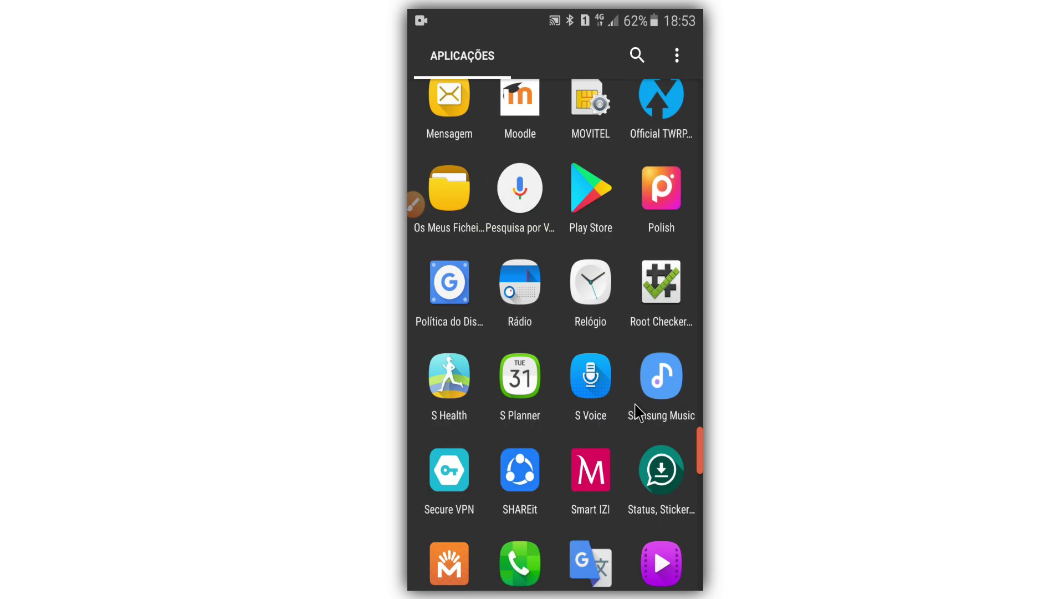
scroll(620, 415, down, 4)
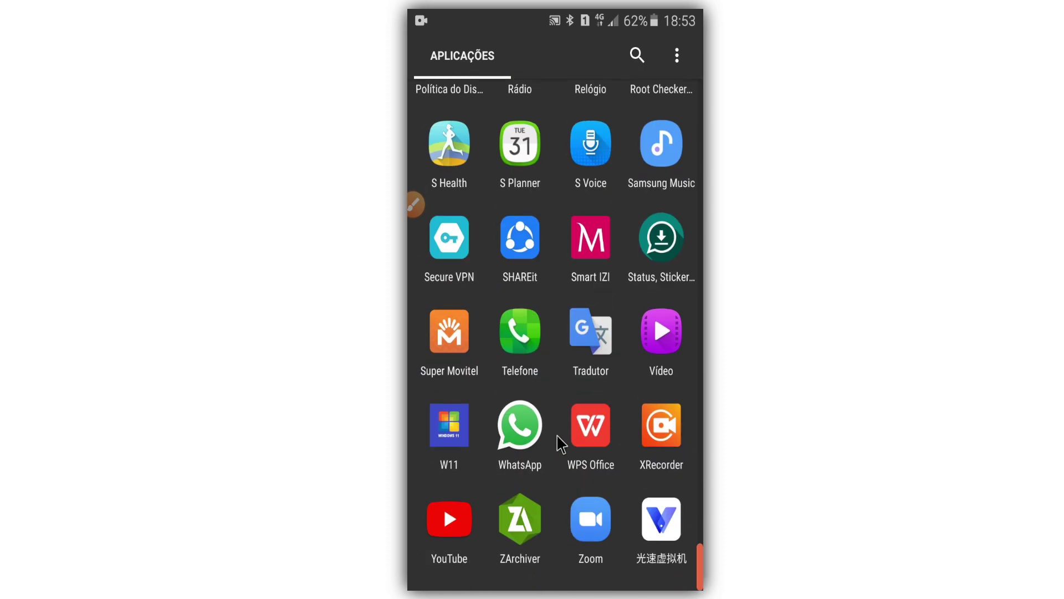
click(521, 527)
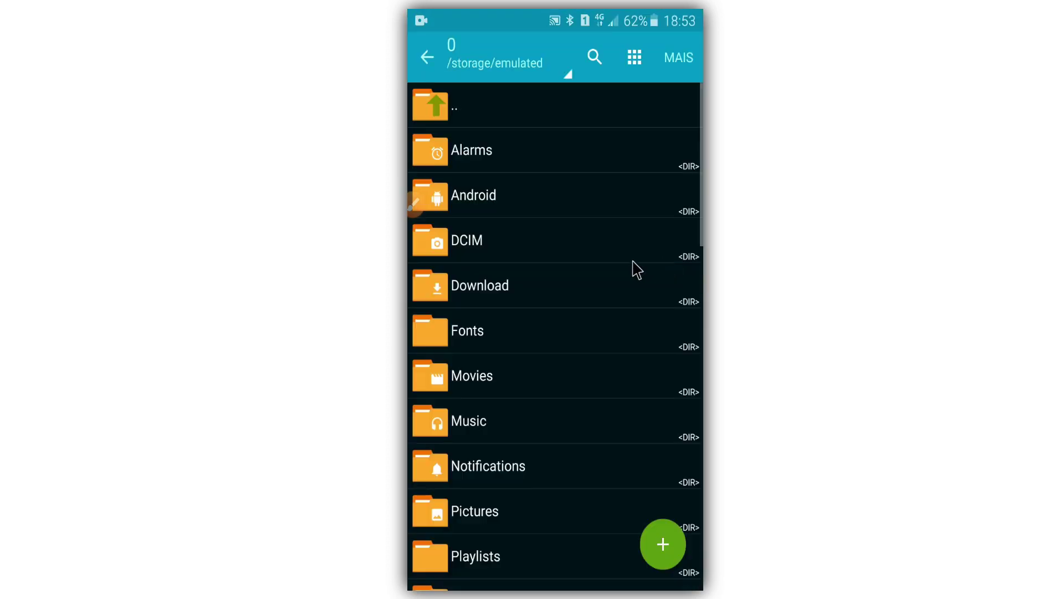
Install VMOS LITE FOR 1GB RAM.apk from the Download folder
click(596, 288)
scroll(625, 277, down, 15)
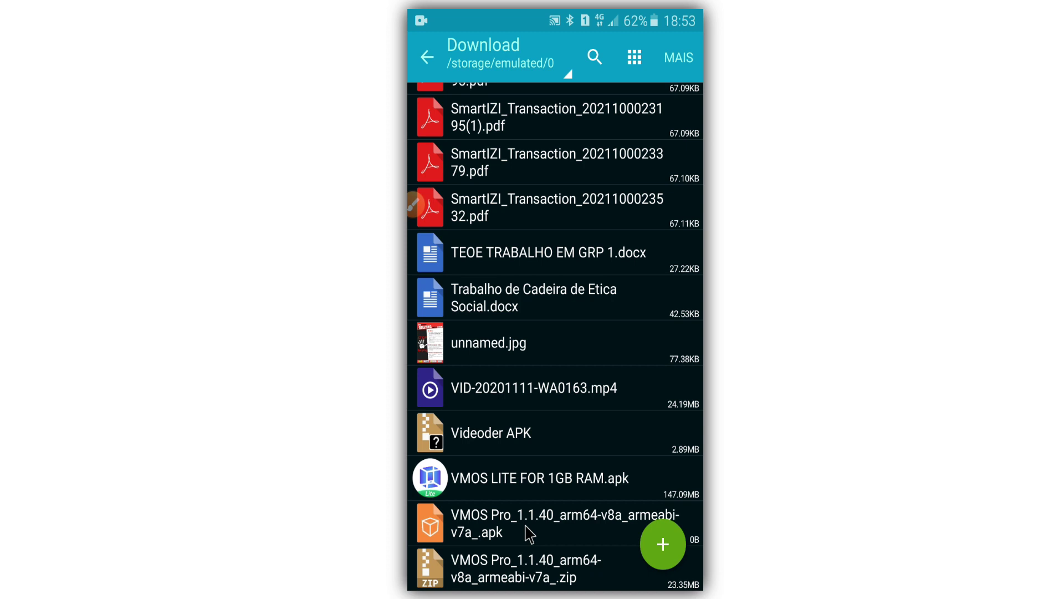
click(580, 483)
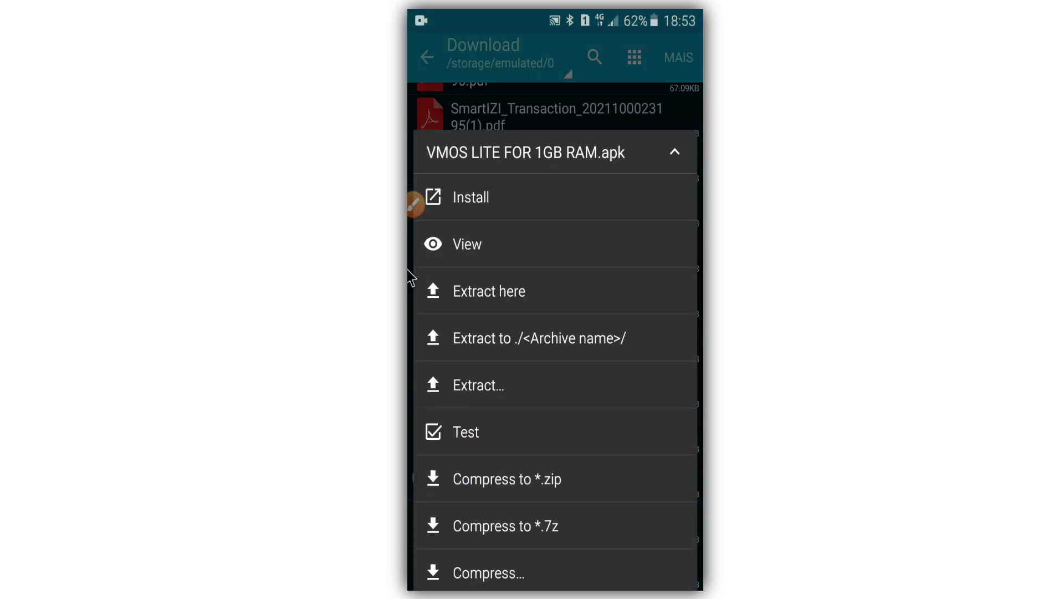
click(471, 197)
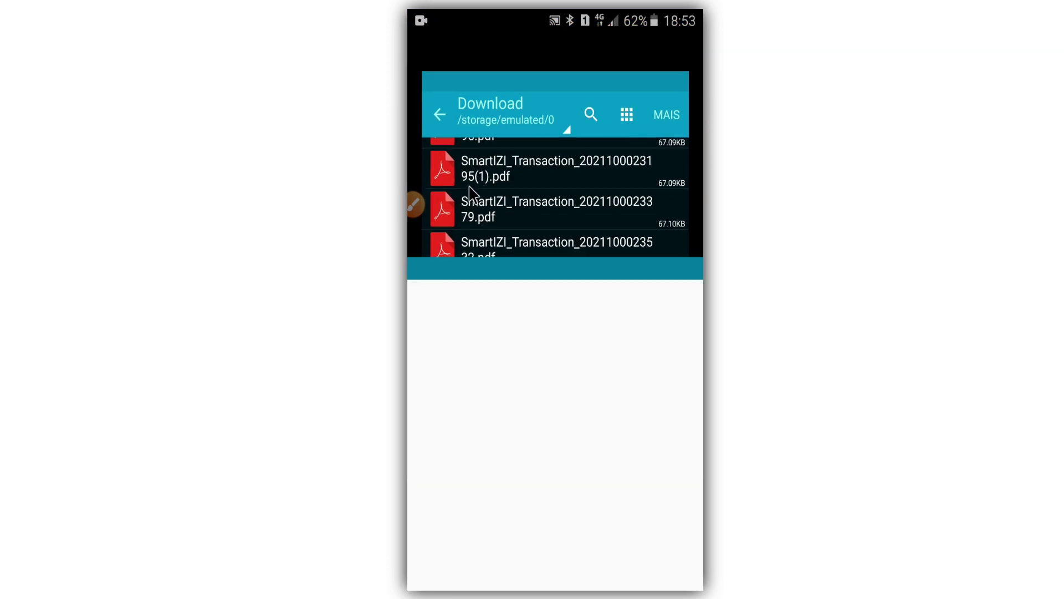
Step through VMOS's permission pages with SEGUINTE and start the installation with INSTALAR
click(416, 203)
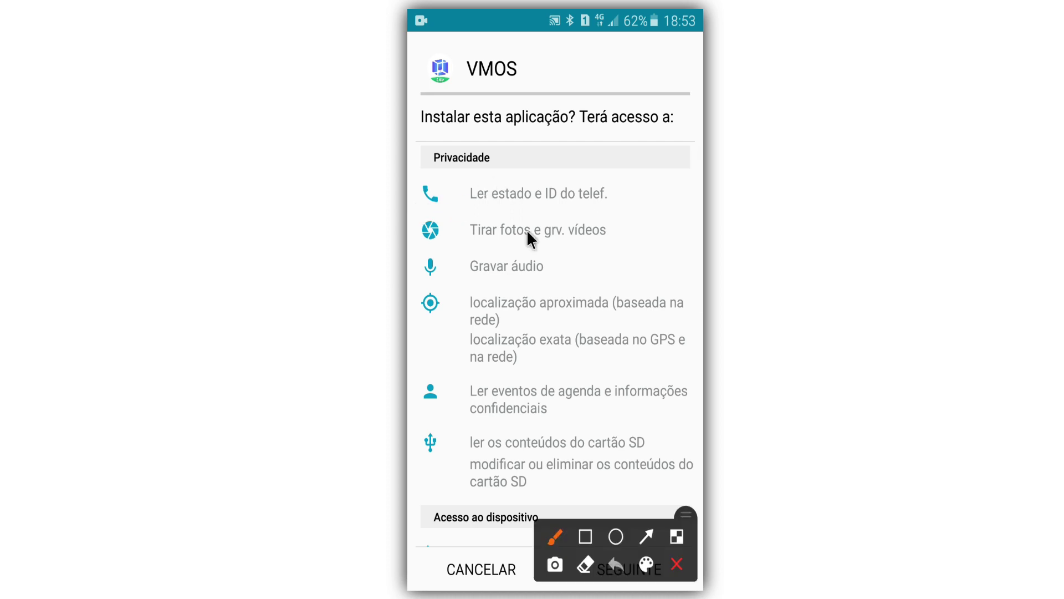
drag(583, 439, 502, 425)
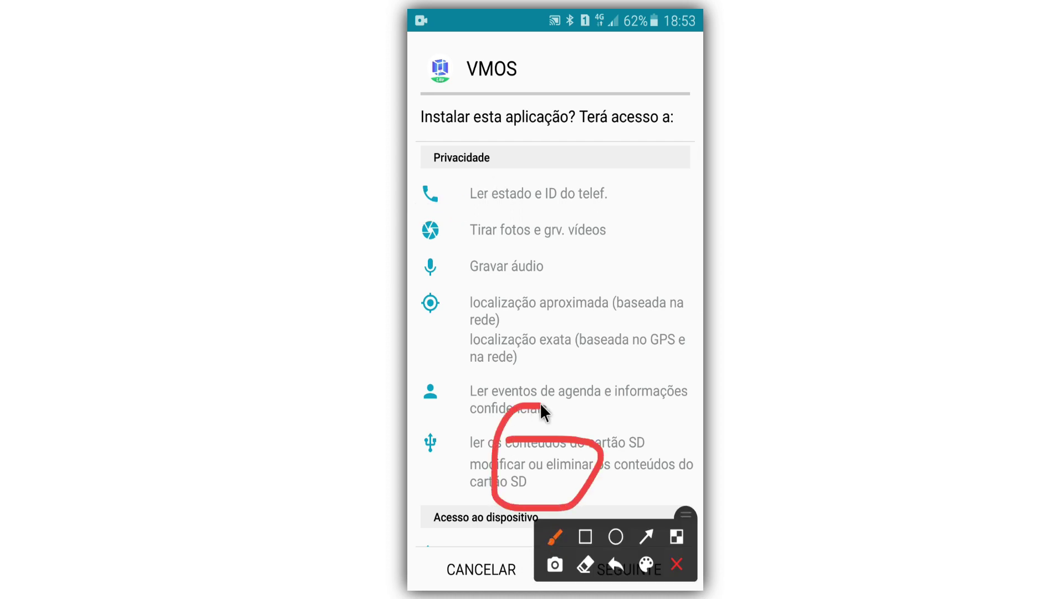
click(677, 564)
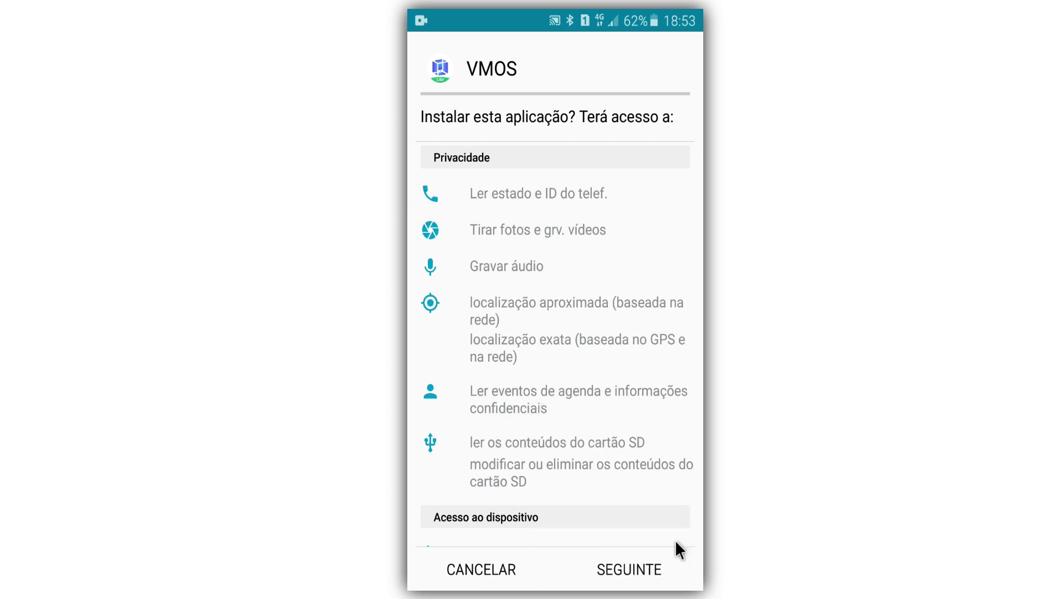
click(431, 195)
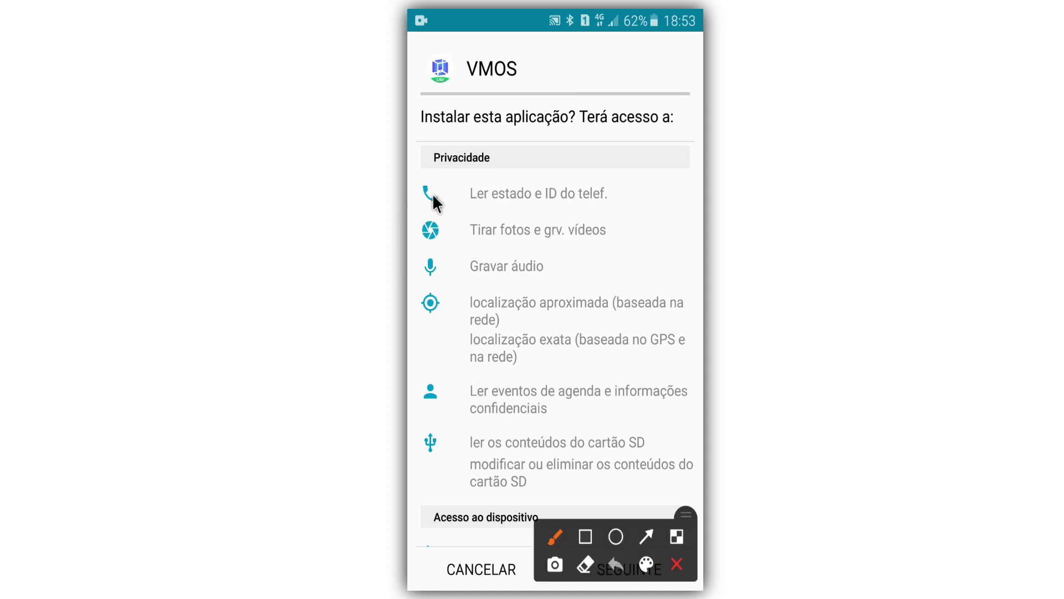
mouse_move(411, 40)
mouse_down()
mouse_move(571, 147)
mouse_move(454, 9)
mouse_up()
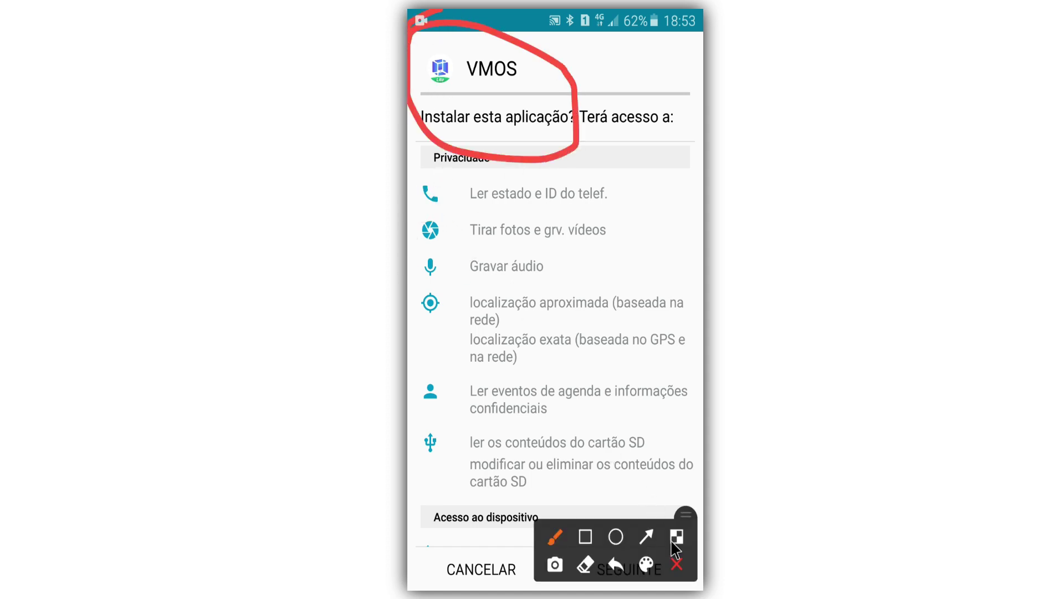
click(676, 564)
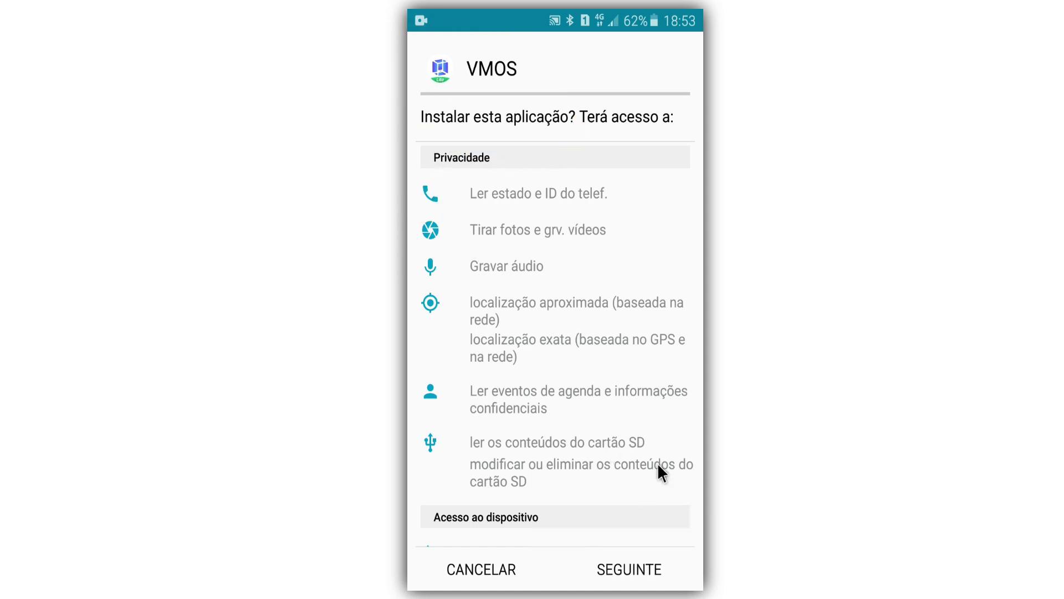
click(634, 577)
click(636, 577)
click(636, 577)
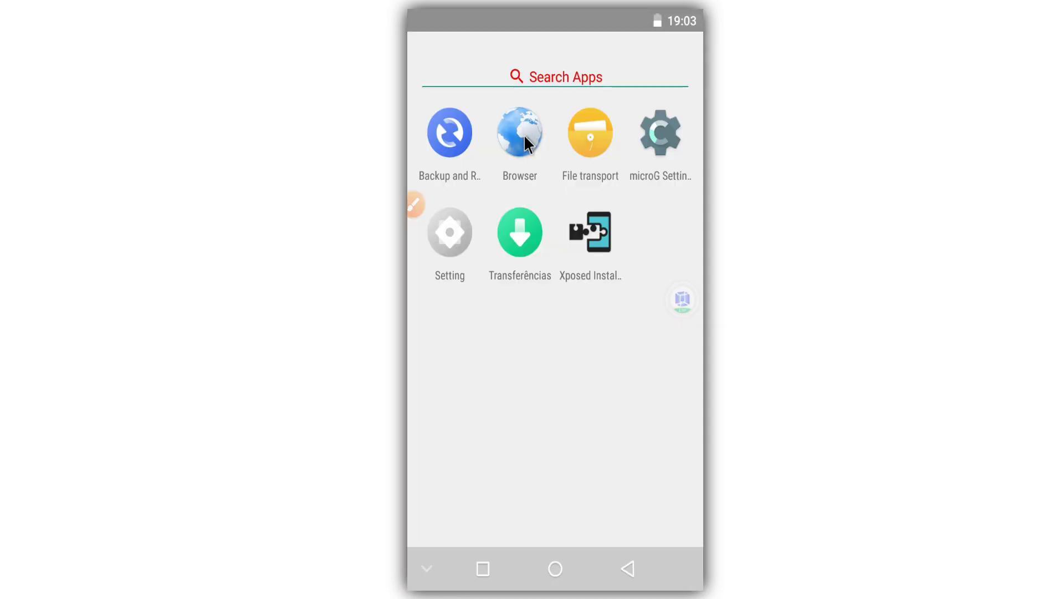
Wait for the VMOS V1.1.44 ROM to unzip and install until the virtual app drawer appears
scroll(592, 442, up, 3)
Open the virtual phone's Setting app and switch ROOT on
click(460, 228)
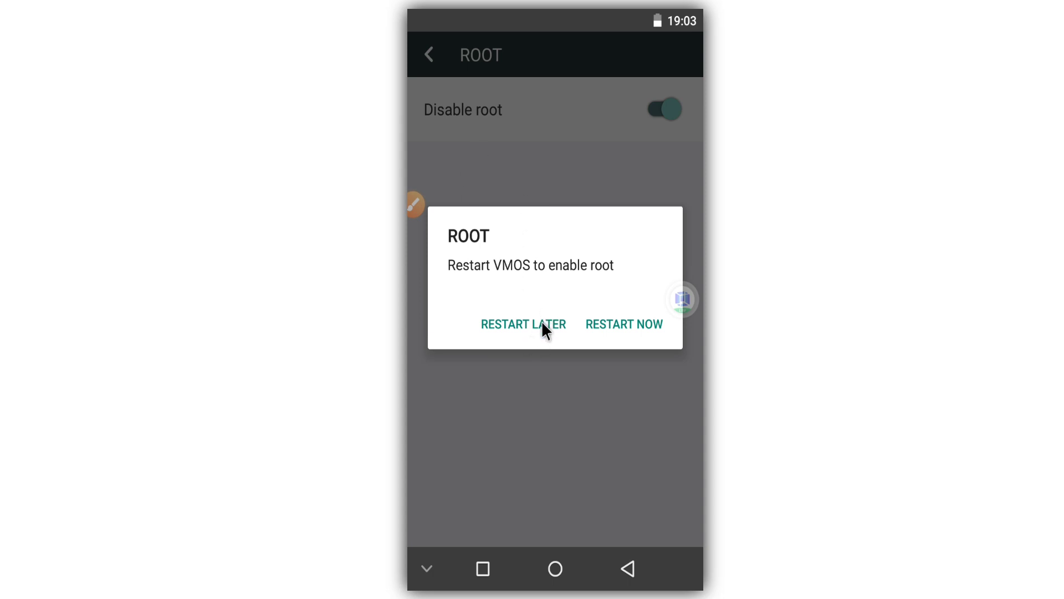
Accept the restart-to-enable-root prompt, then back out of the file manager and call log
click(637, 323)
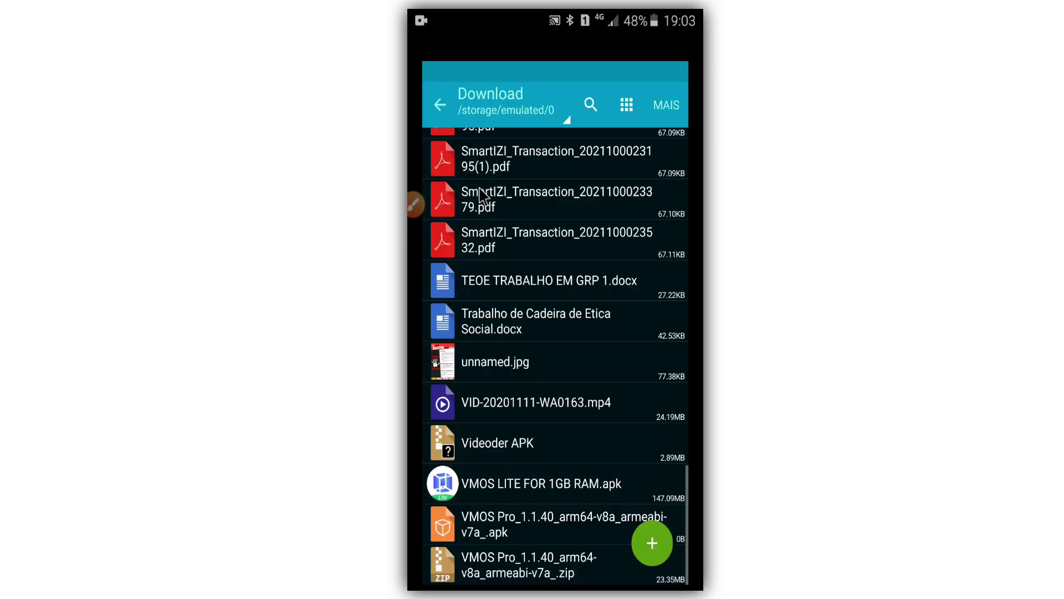
right_click(624, 546)
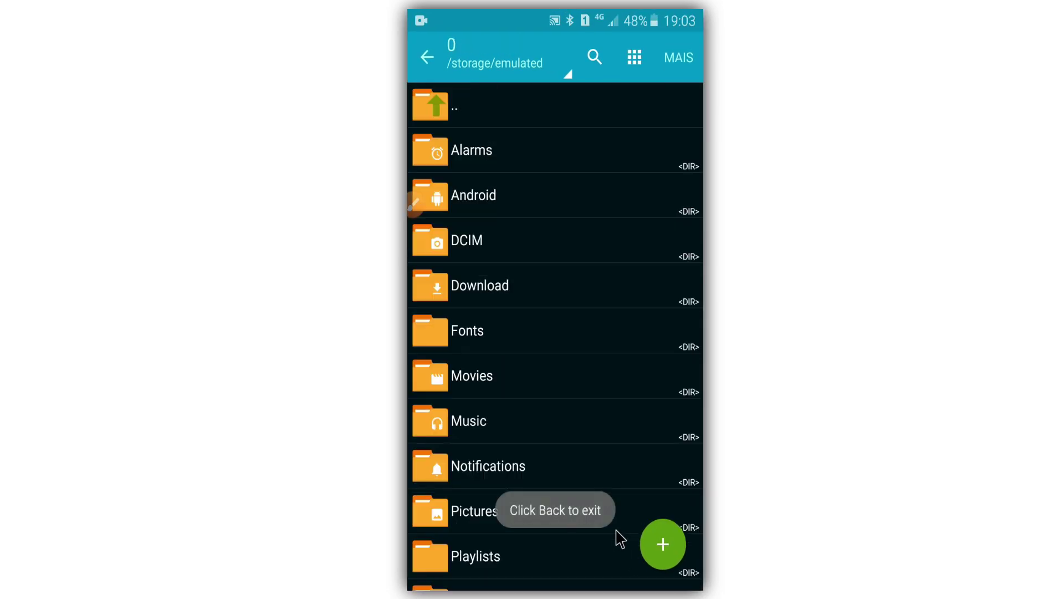
right_click(617, 537)
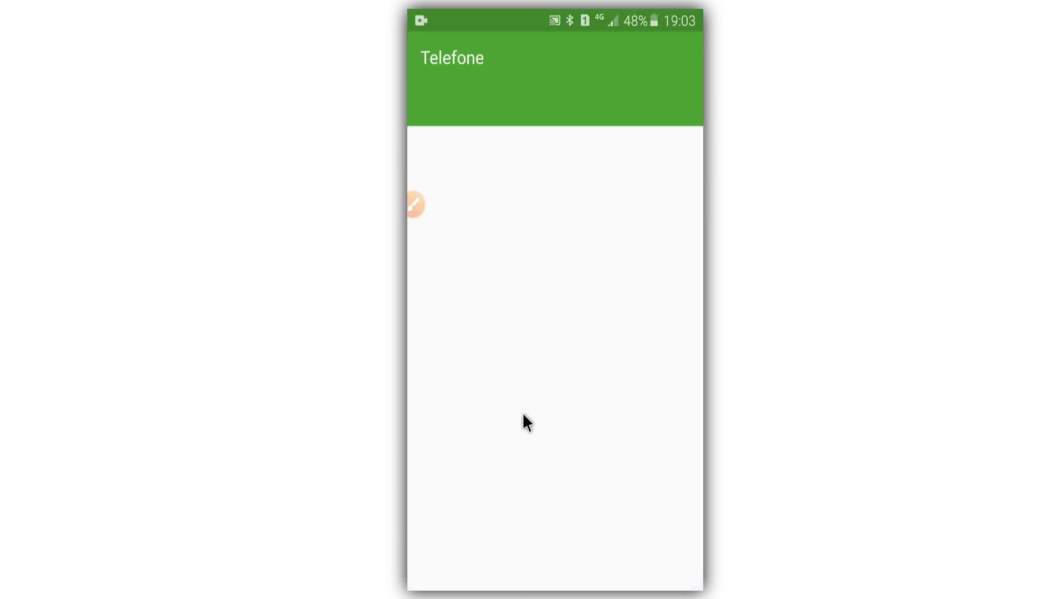
right_click(532, 447)
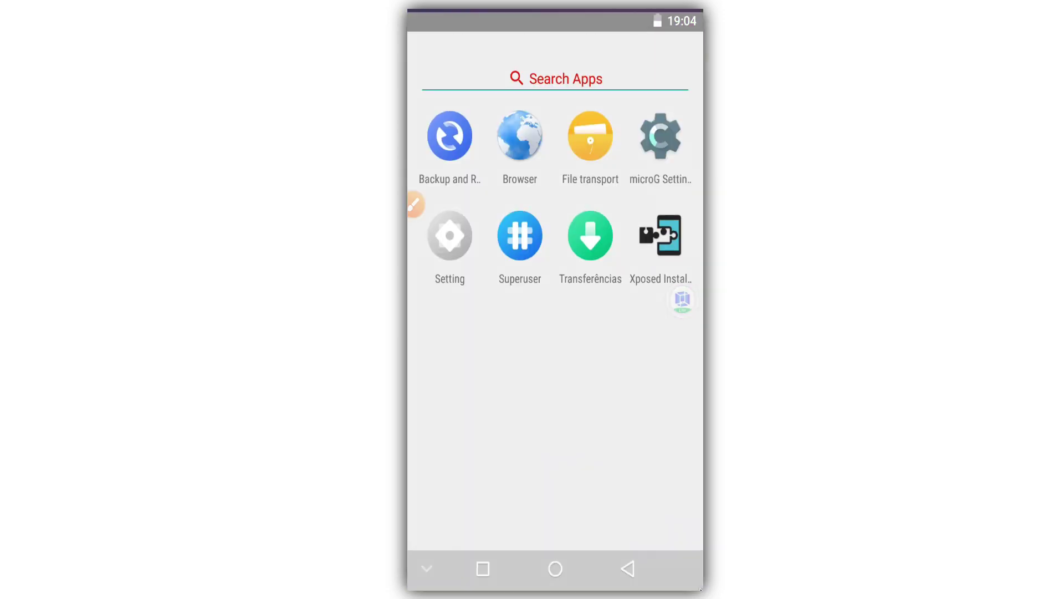
Swipe the virtual phone's app drawer open and closed until Superuser shows in the list
click(581, 288)
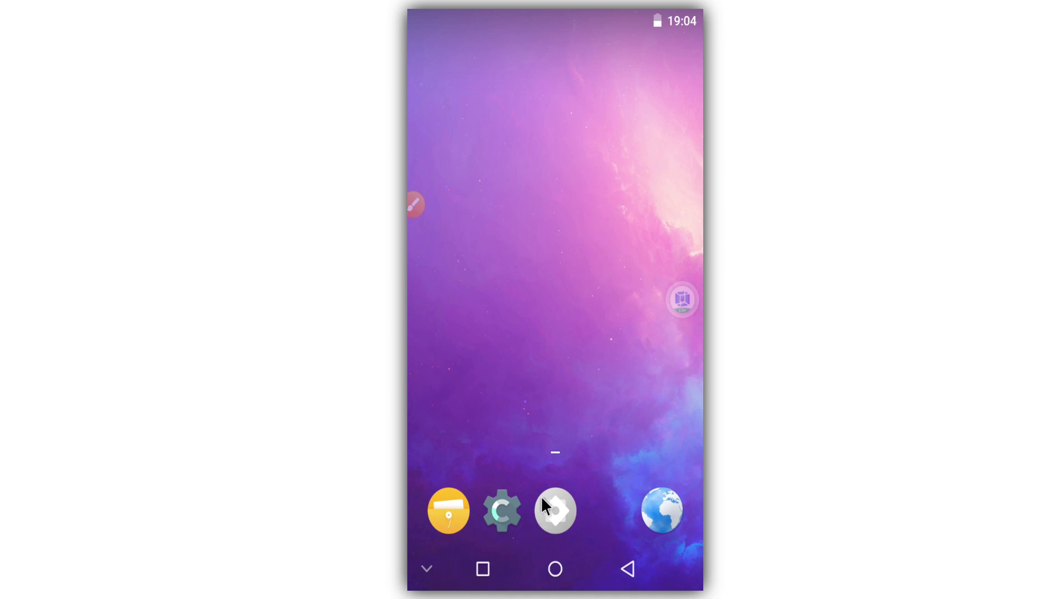
drag(541, 495, 528, 186)
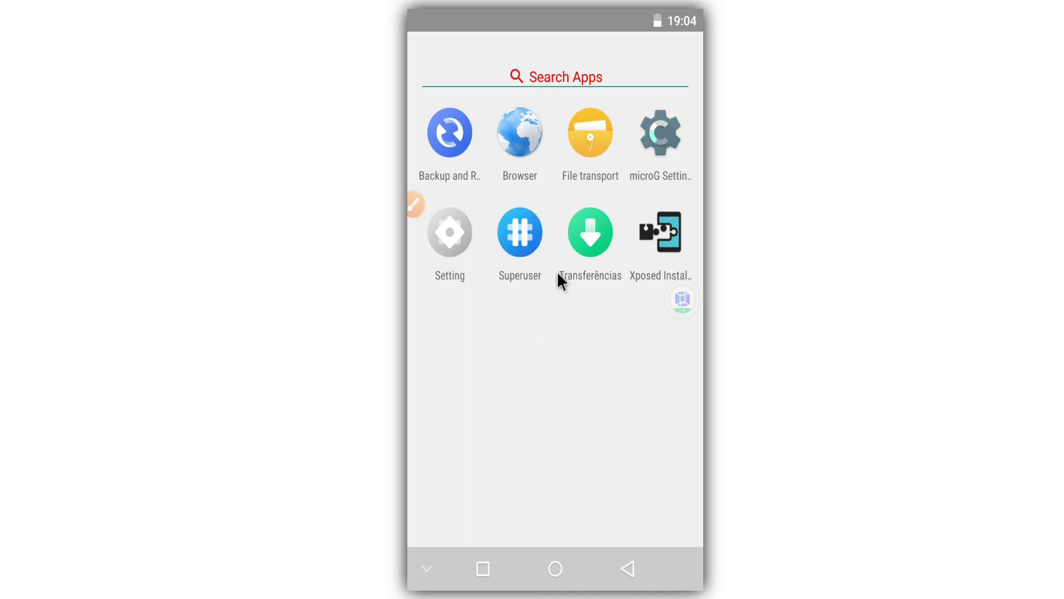
drag(511, 85, 625, 360)
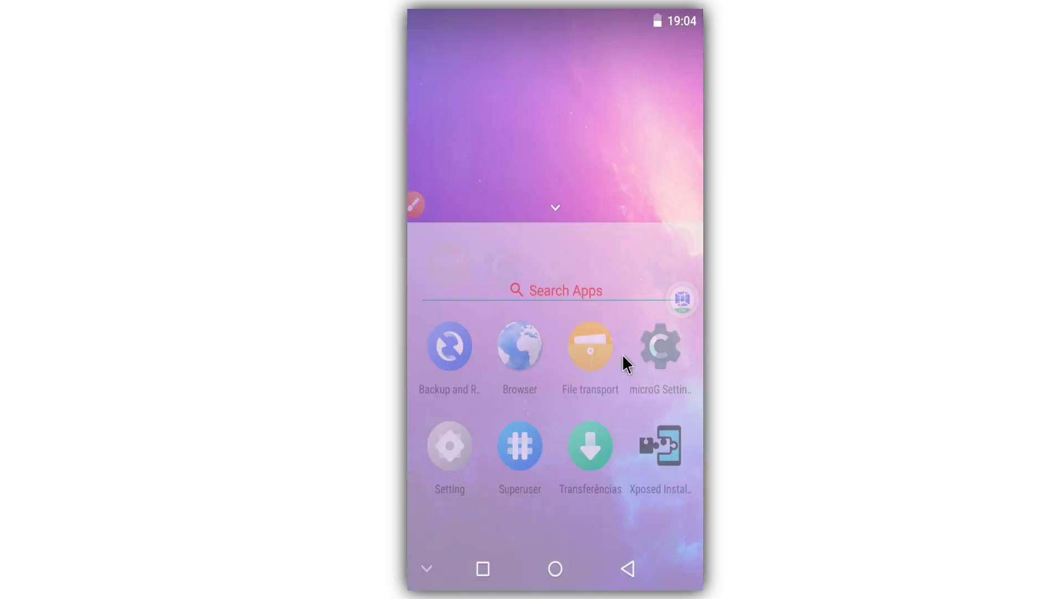
drag(523, 308, 533, 260)
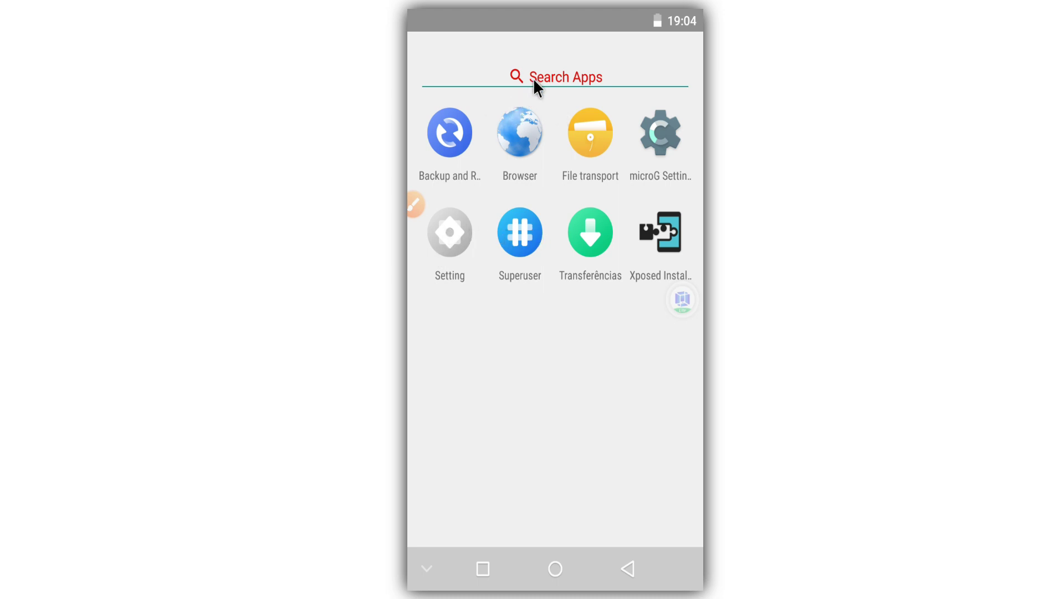
drag(532, 85, 646, 475)
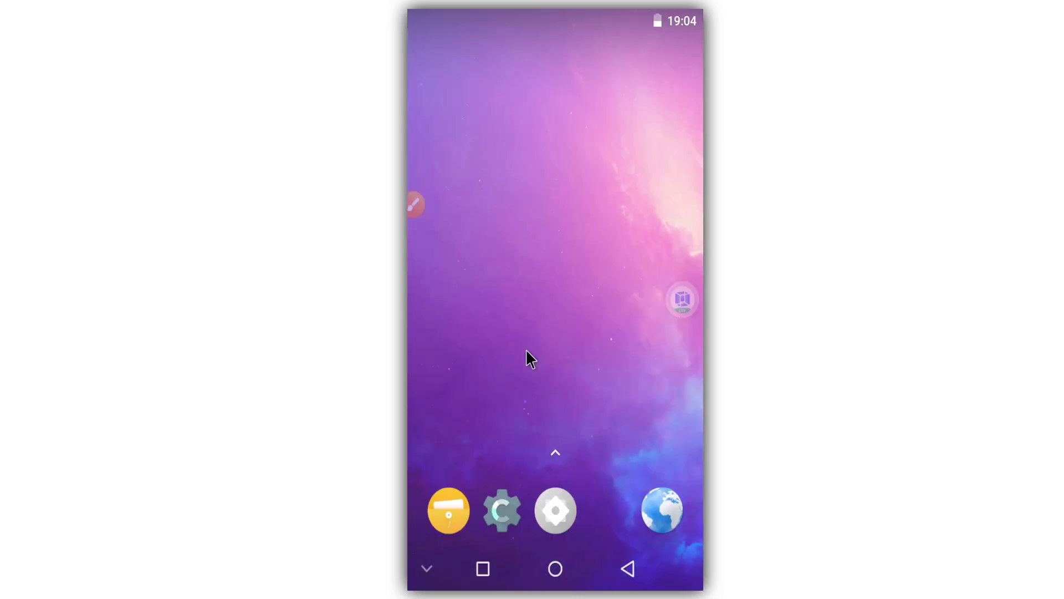
drag(527, 357, 506, 69)
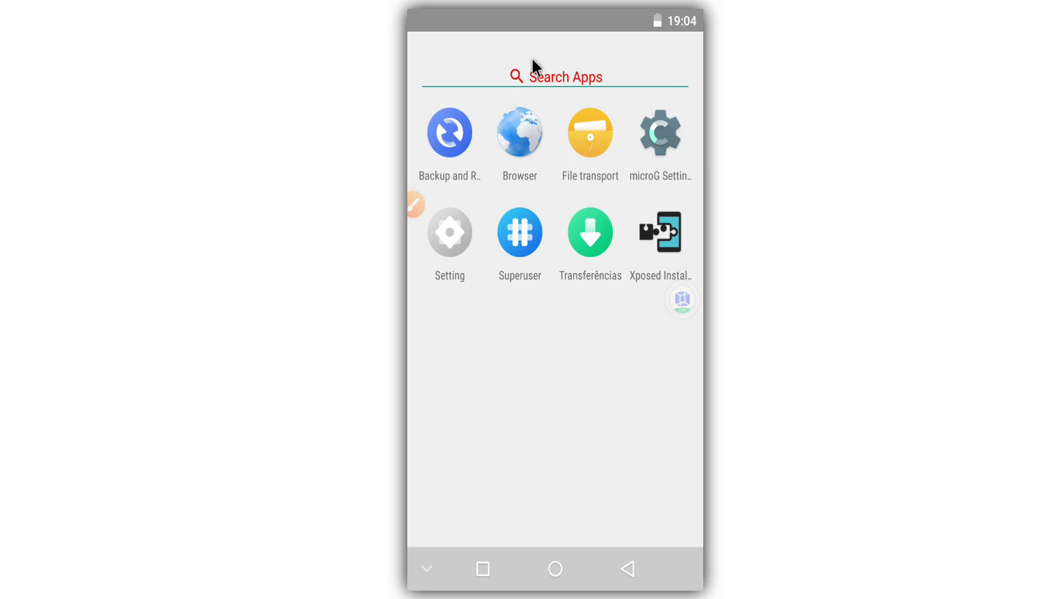
drag(520, 63, 577, 401)
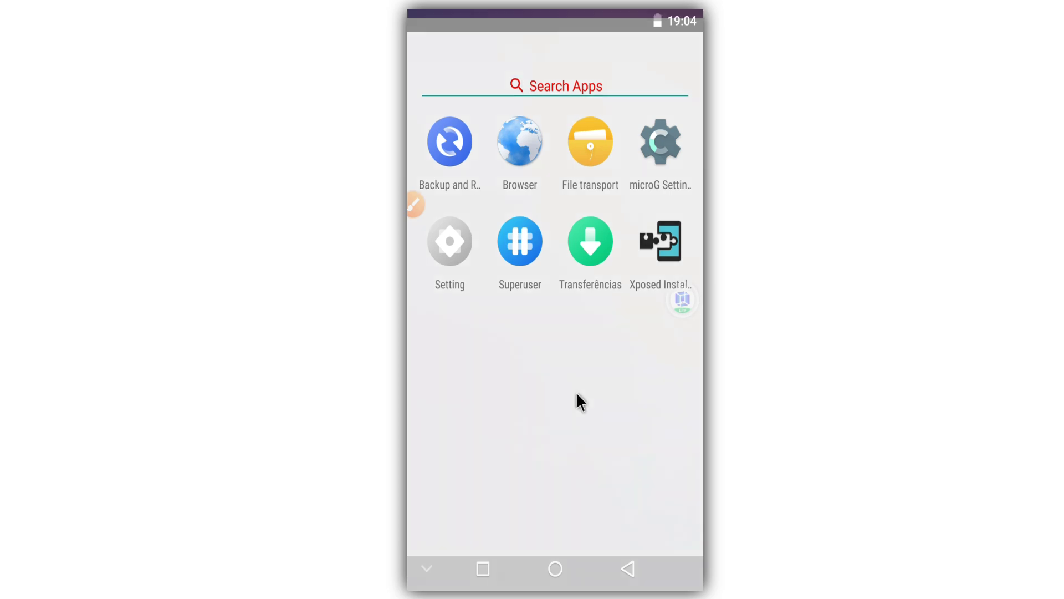
drag(533, 533, 496, 100)
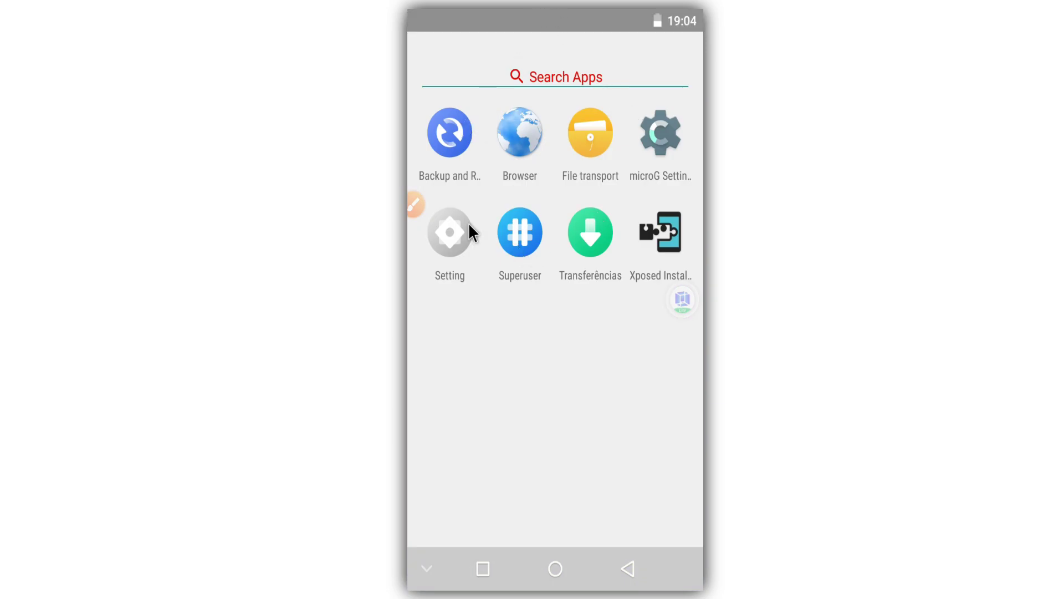
In Superuser settings, set Superuser access to 'Aplicações e ADB' and permanently allow its root request
click(521, 241)
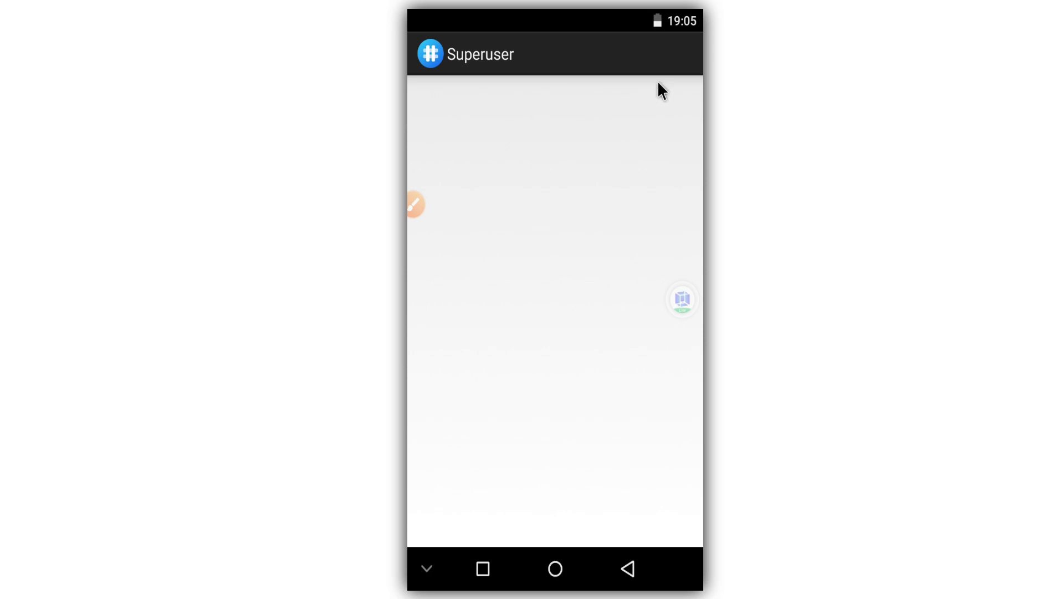
click(680, 55)
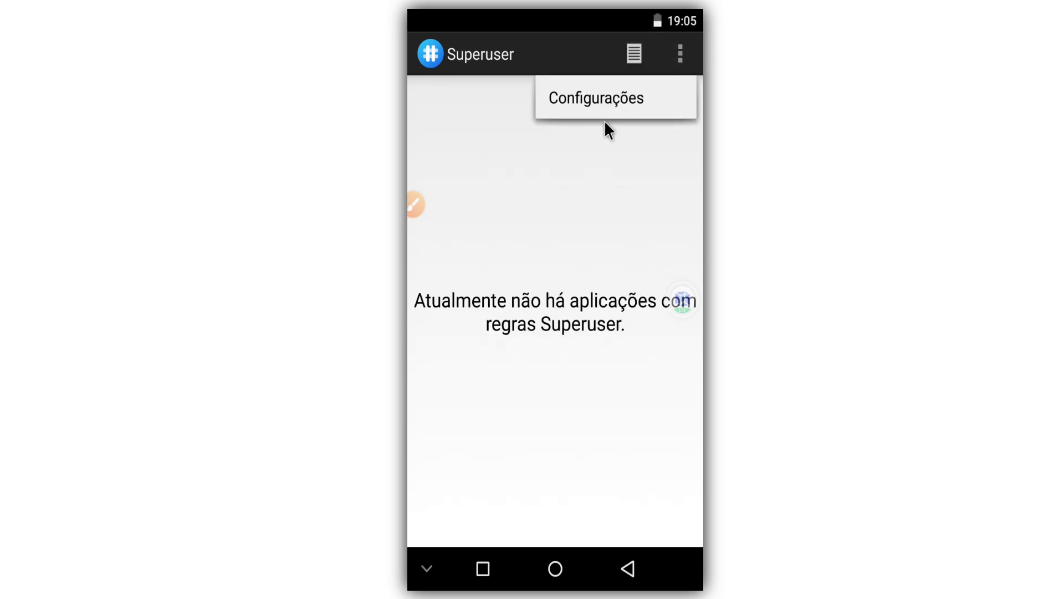
click(599, 99)
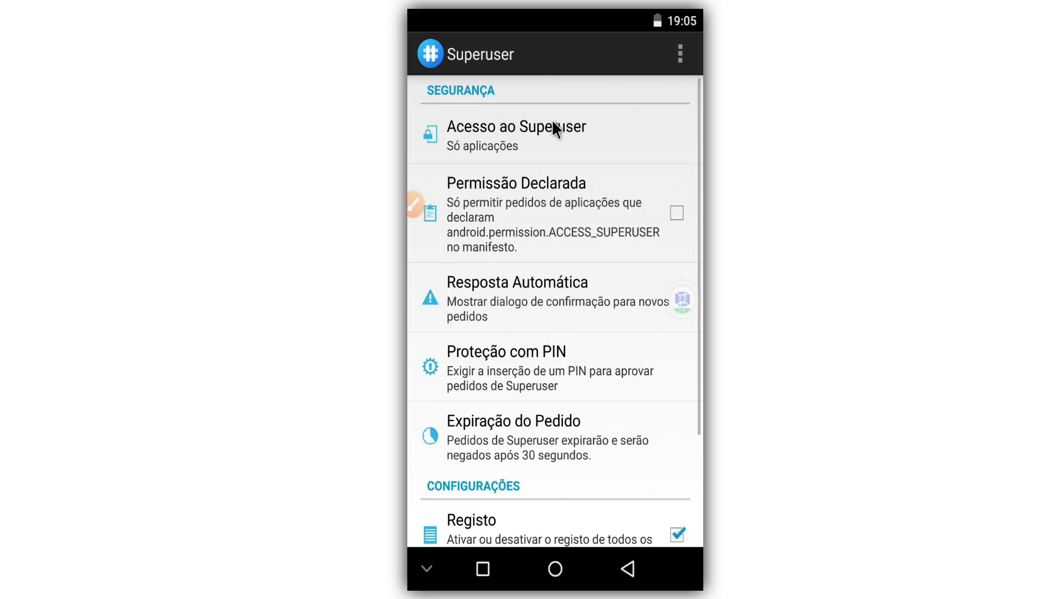
click(551, 122)
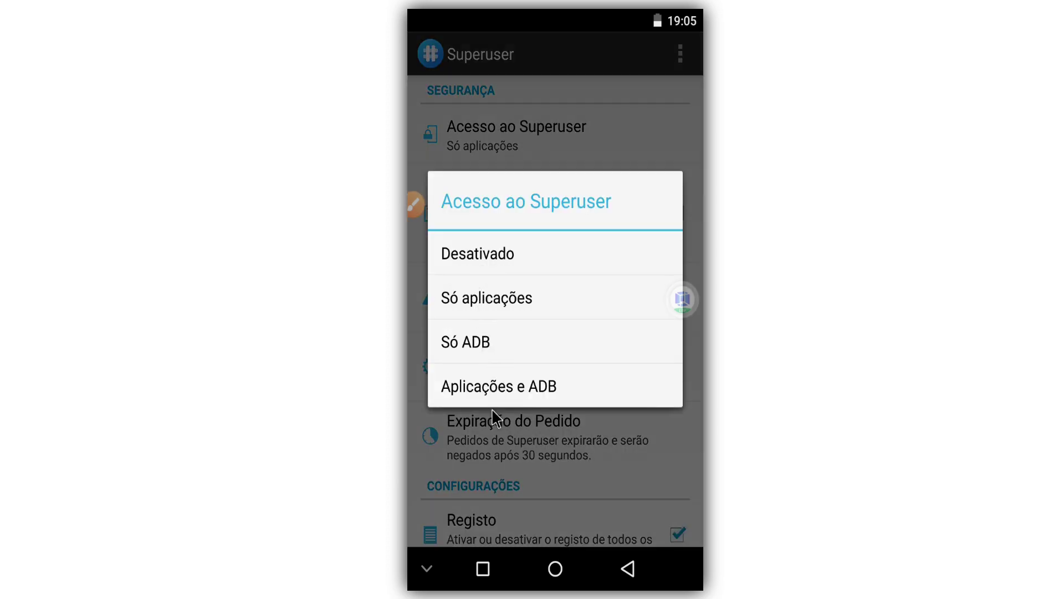
click(492, 388)
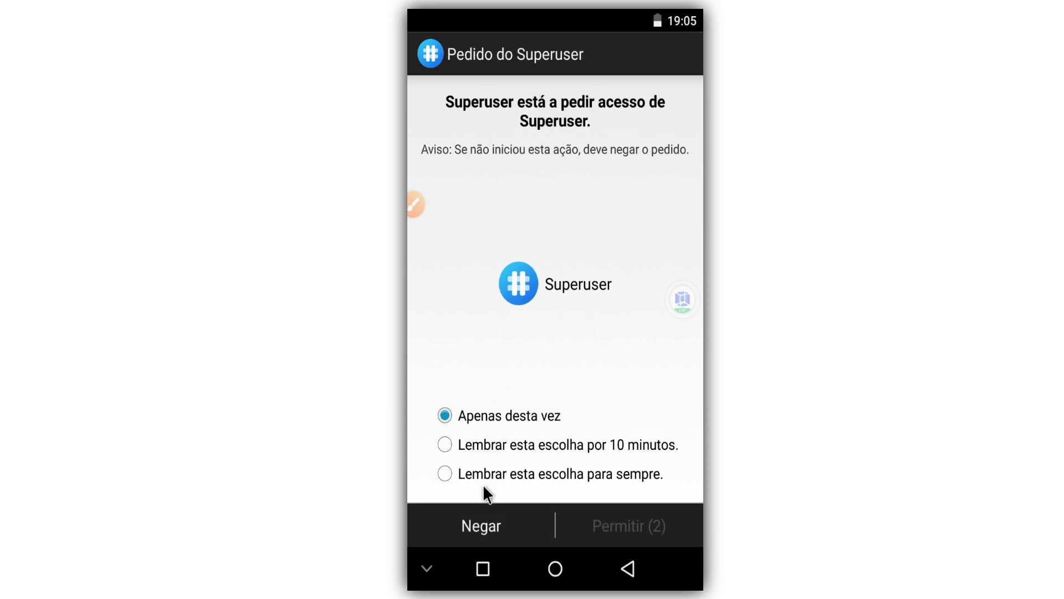
click(486, 472)
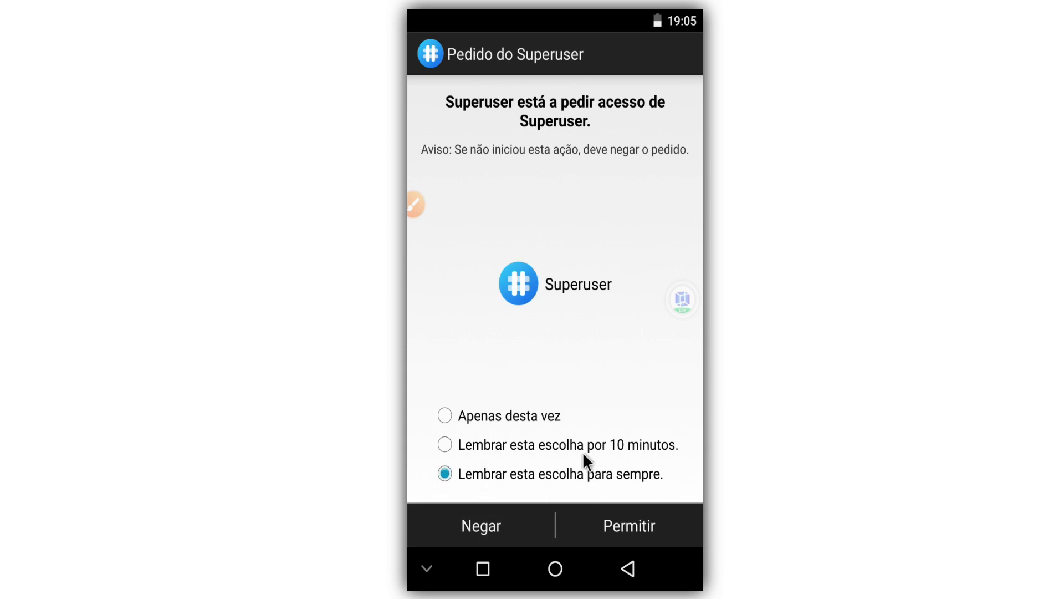
click(615, 541)
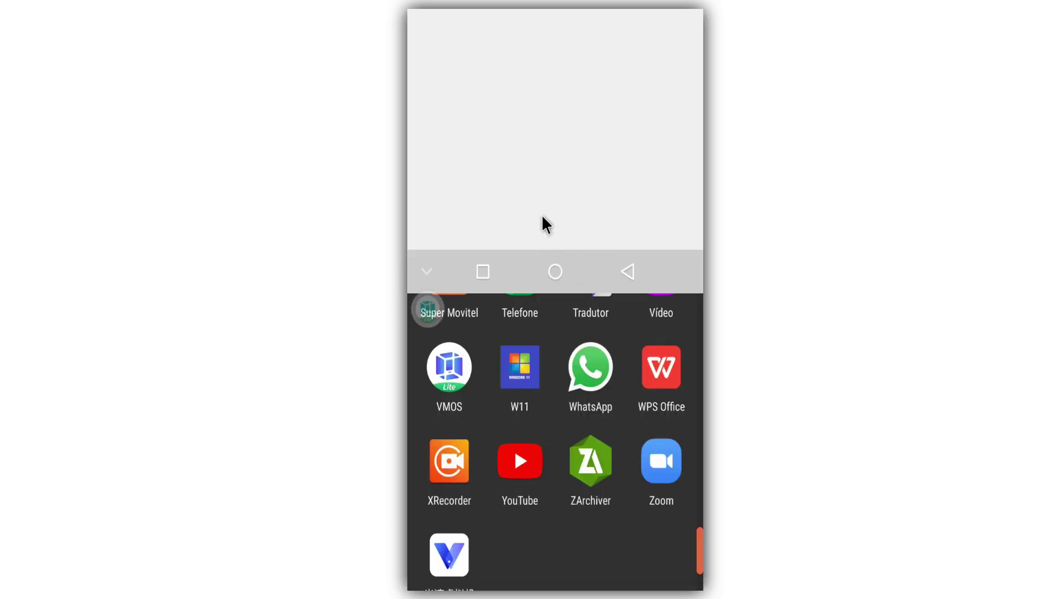
Go to the virtual phone's home screen and open its app drawer
click(580, 284)
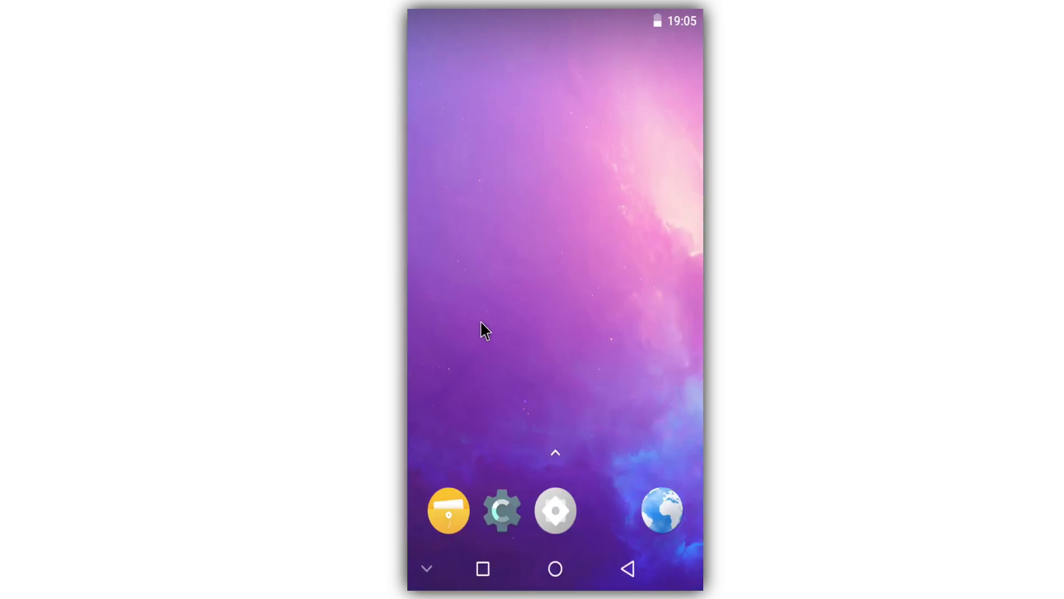
drag(539, 361, 520, 290)
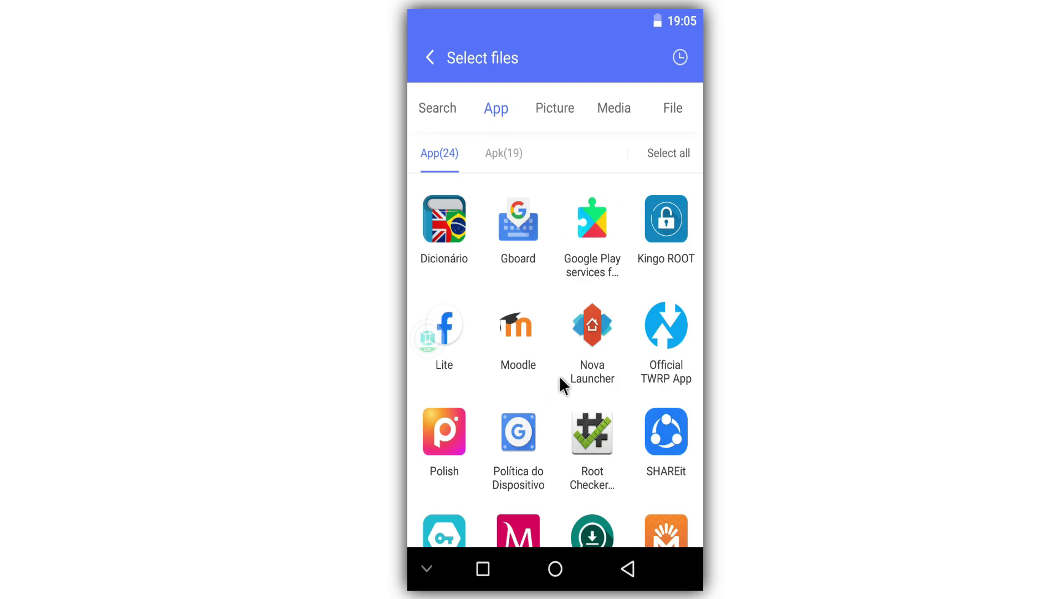
Tick Root Checker in the App list and import it, then pull down the notifications
drag(544, 400, 508, 172)
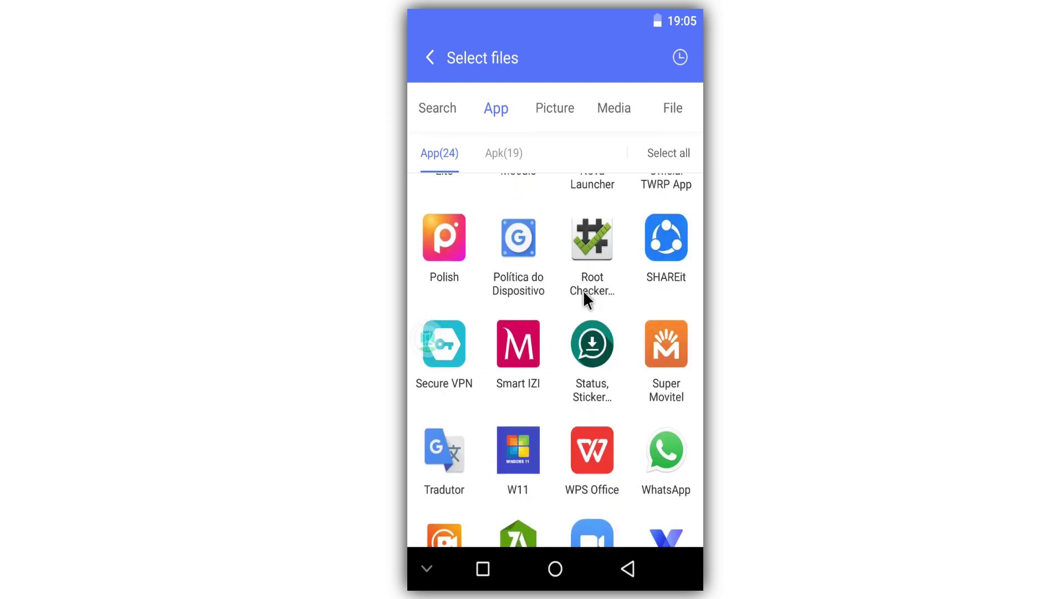
scroll(601, 381, down, 3)
scroll(597, 291, up, 3)
click(572, 246)
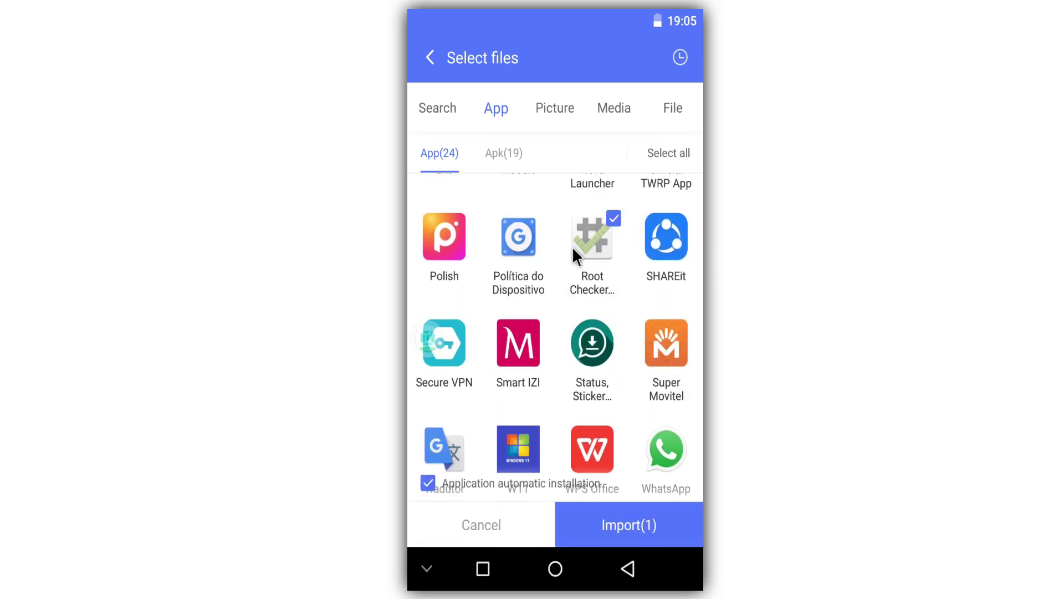
click(645, 527)
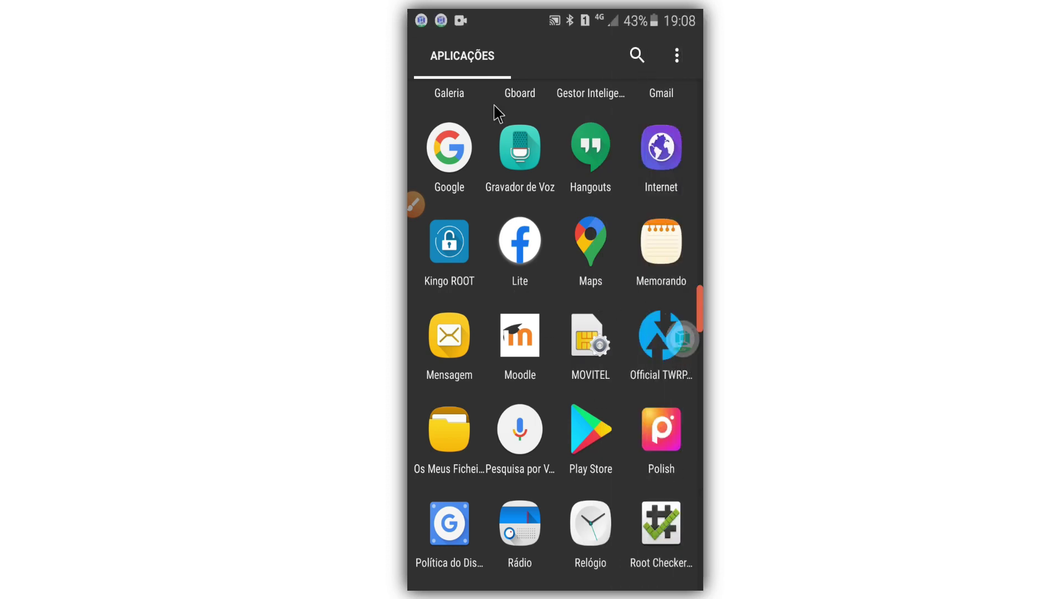
drag(412, 33, 553, 427)
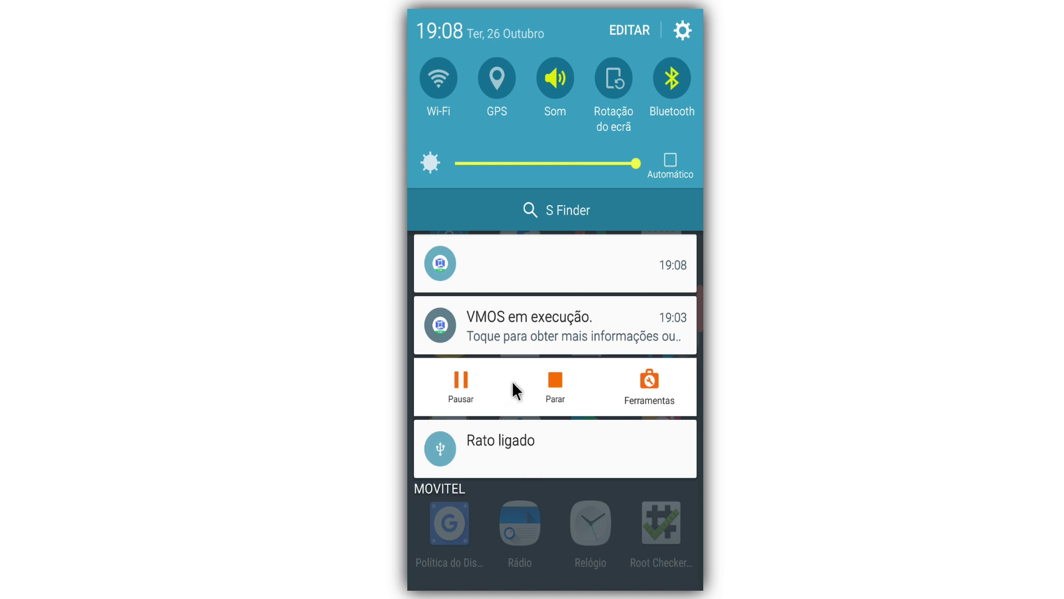